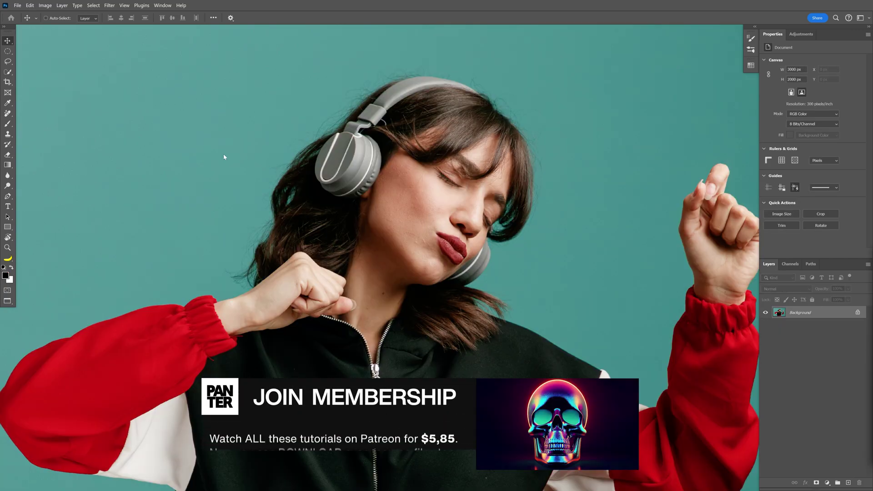
- Choose the Brush tool with the Hard Round Pressure Size preset
click(8, 124)
right_click(233, 132)
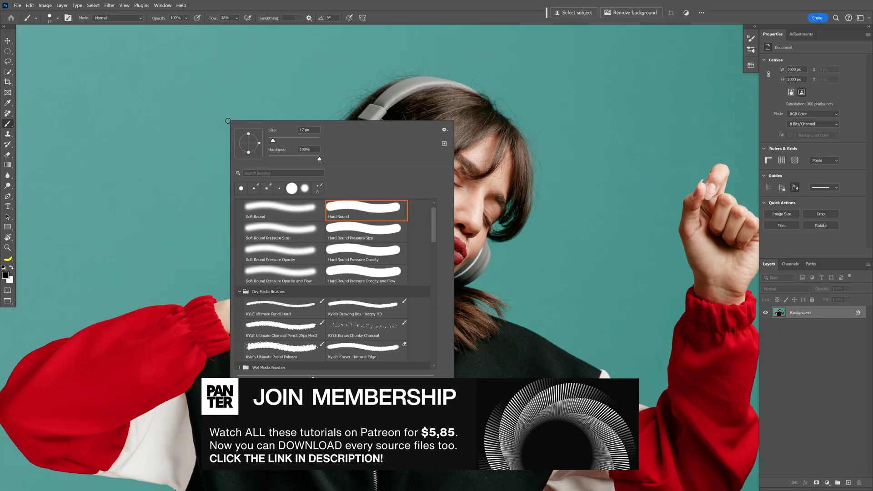
click(279, 211)
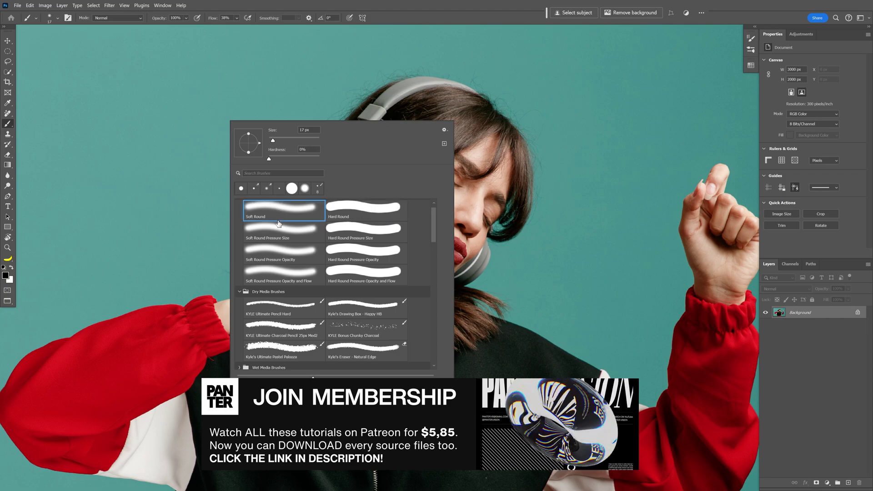
click(283, 229)
click(341, 230)
click(345, 219)
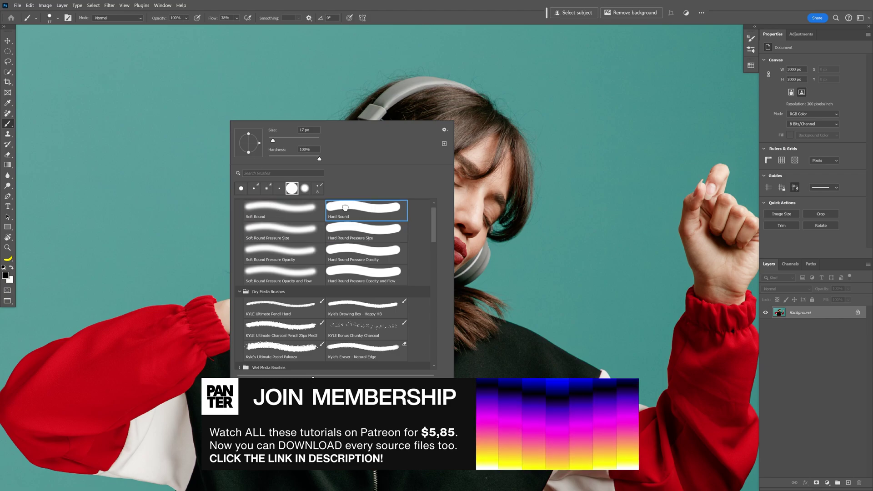
click(396, 231)
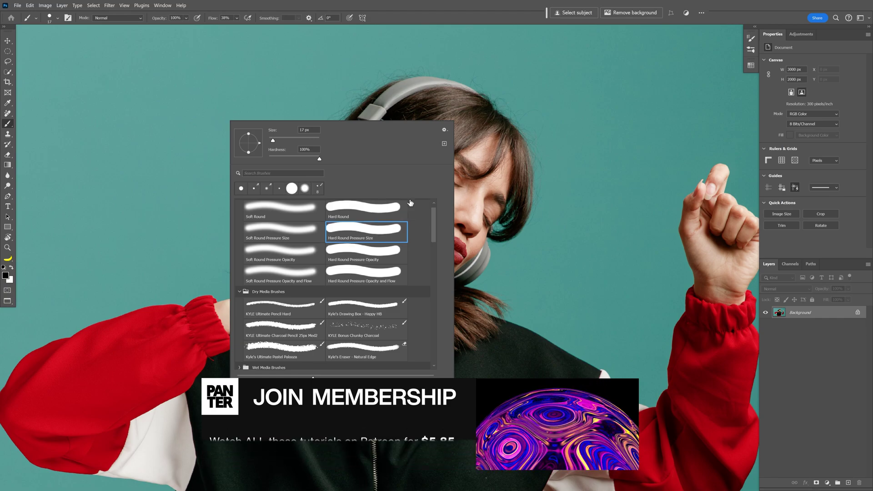
click(471, 18)
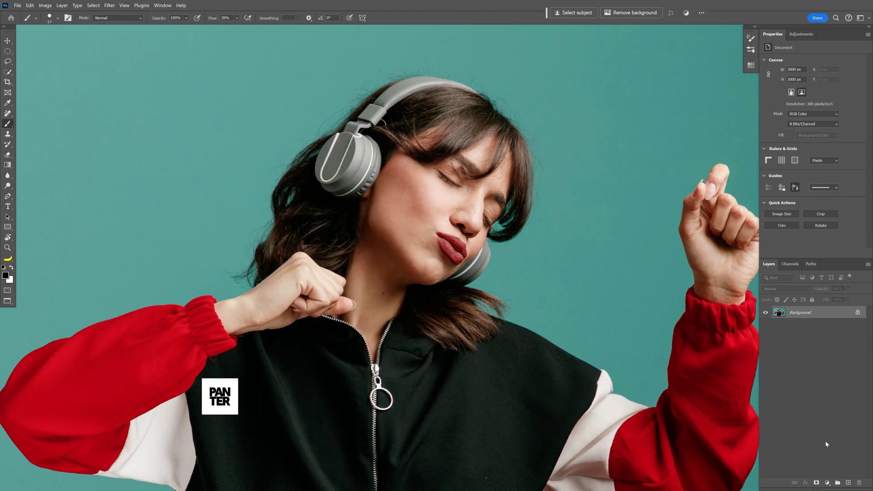
- Add a new layer and paint black test strokes and dots on the background around the woman's head
click(849, 484)
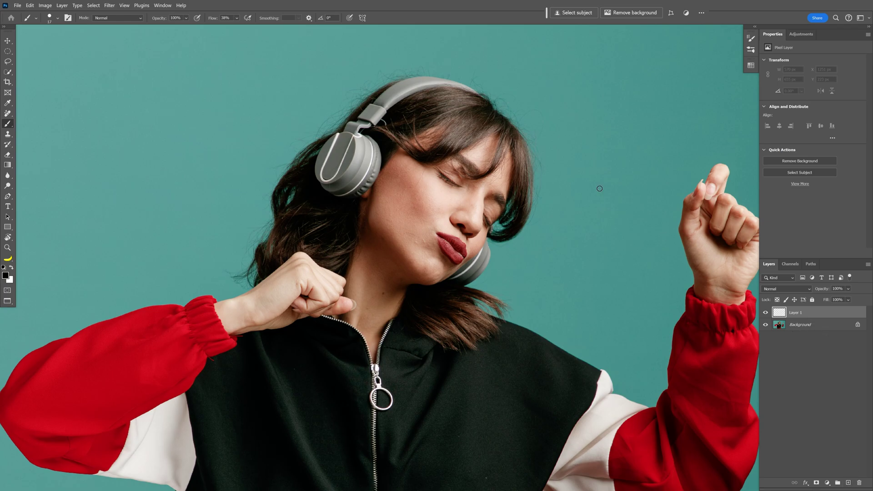
mouse_move(568, 137)
mouse_down()
mouse_move(572, 175)
mouse_move(555, 201)
mouse_move(629, 205)
mouse_up()
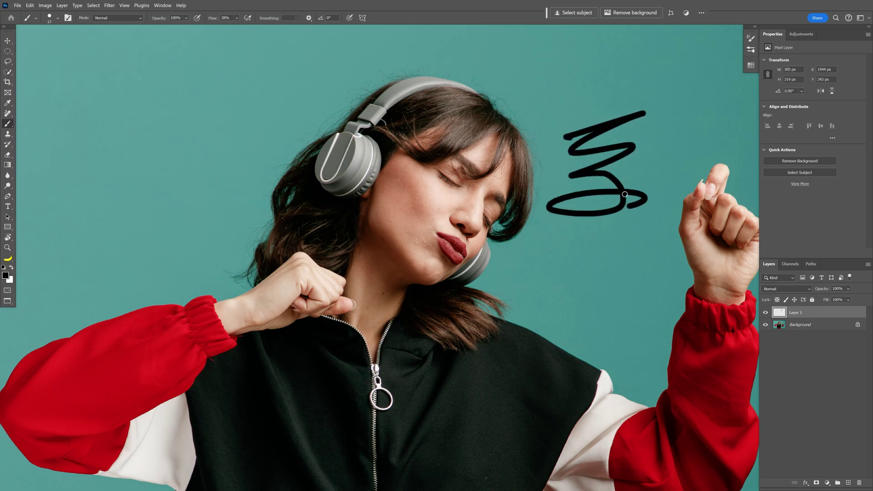
drag(173, 190, 308, 76)
mouse_move(456, 83)
mouse_down()
mouse_move(510, 48)
mouse_move(576, 66)
mouse_move(509, 111)
mouse_move(456, 83)
mouse_up()
click(520, 38)
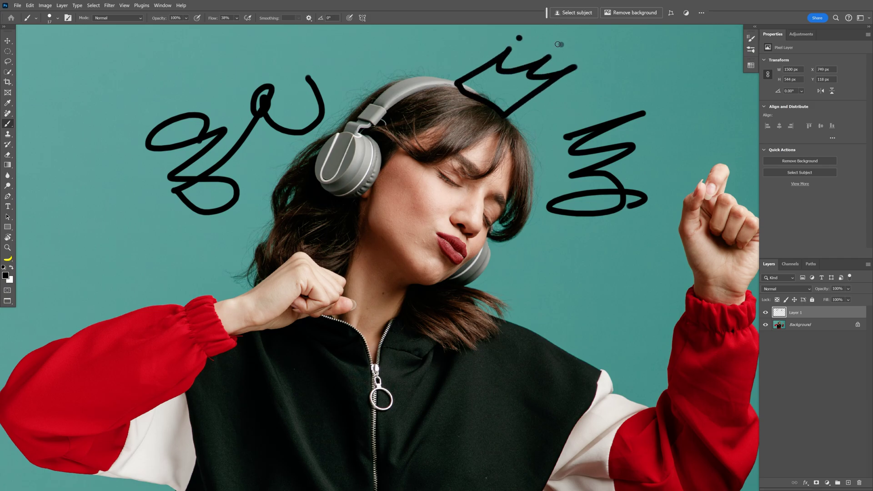
- Set the size jitter control in the brush's Shape Dynamics to Pen Pressure
click(752, 38)
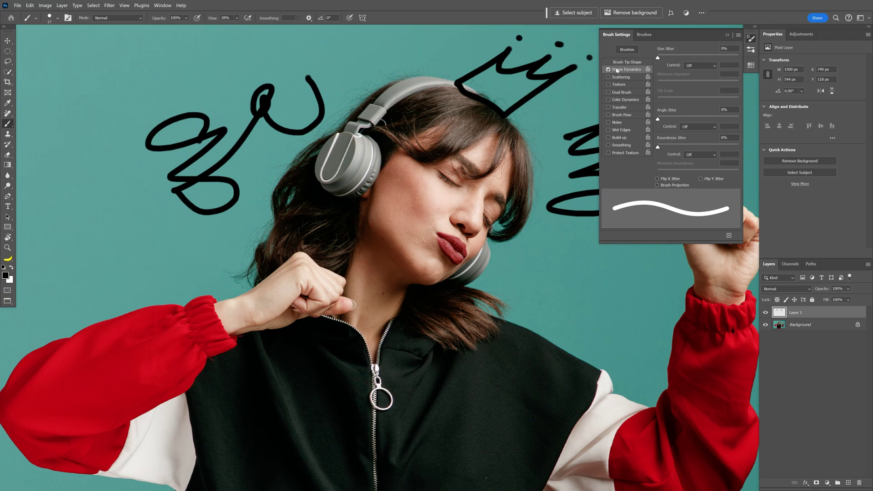
click(694, 66)
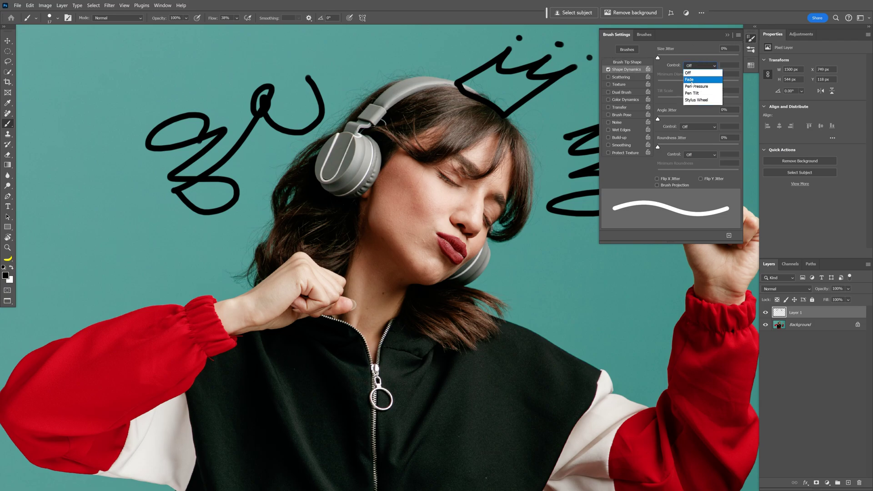
click(704, 86)
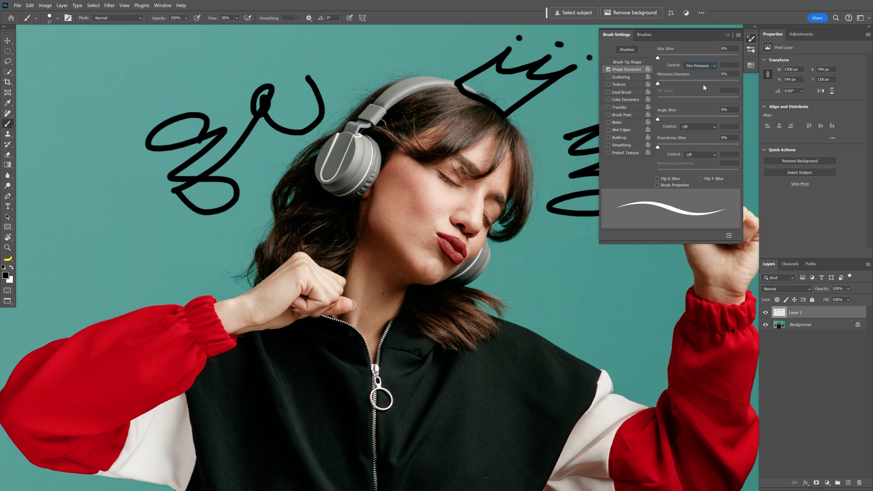
click(727, 35)
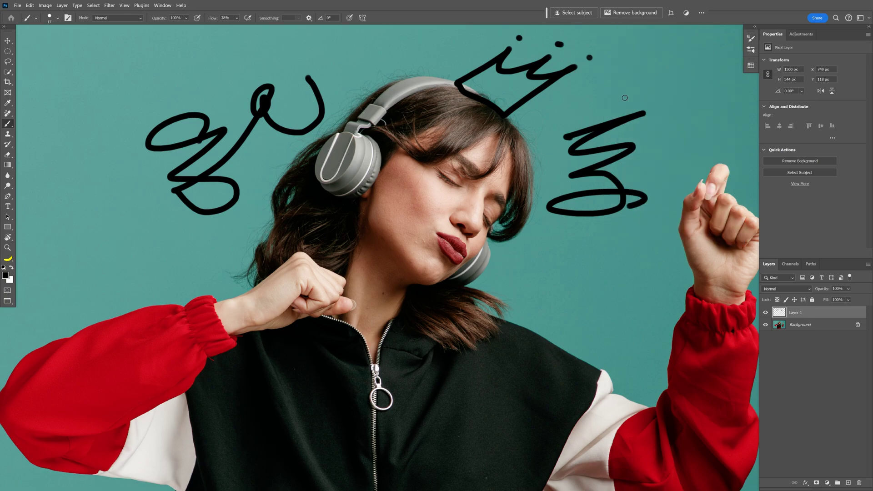
- Paint more black test strokes beneath the earlier scribbles beside the face, and delete the test layer
mouse_move(559, 256)
mouse_down()
mouse_move(557, 319)
mouse_move(612, 291)
mouse_move(626, 266)
mouse_up()
mouse_move(623, 236)
mouse_down()
mouse_move(639, 337)
mouse_move(609, 320)
mouse_up()
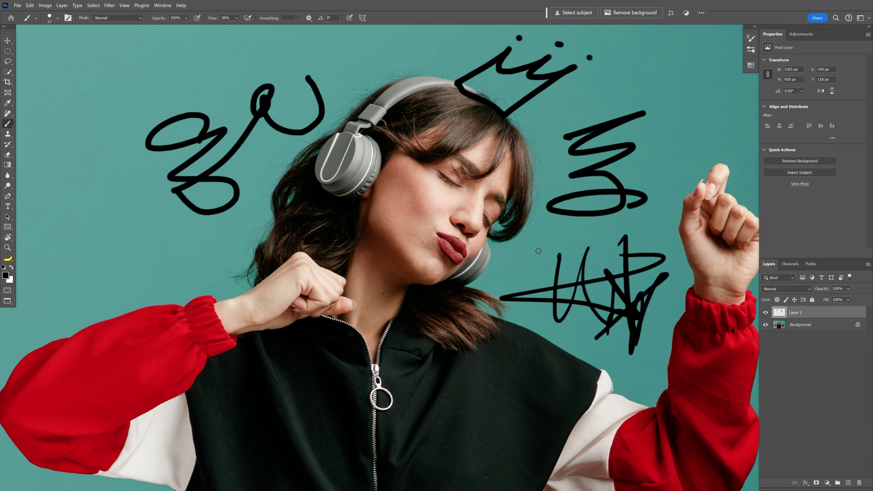
key(Delete)
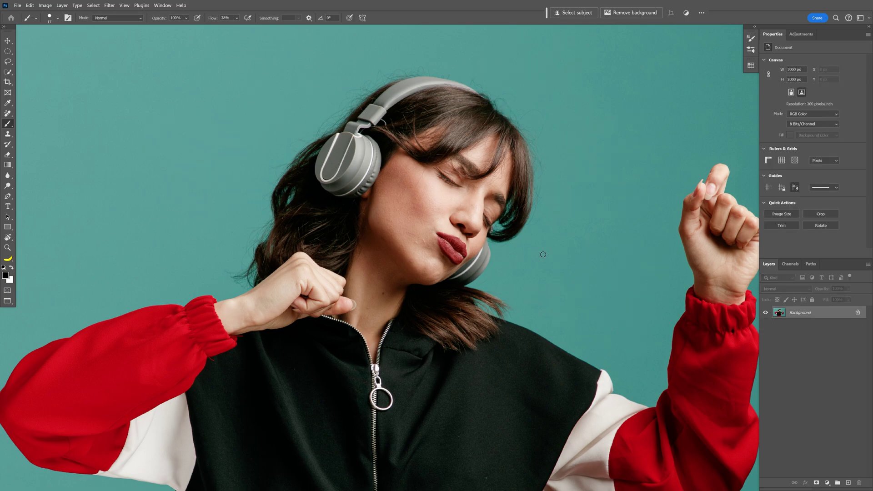
- Create a new empty layer above the photo and set the foreground colour to magenta #fa2afc
click(848, 483)
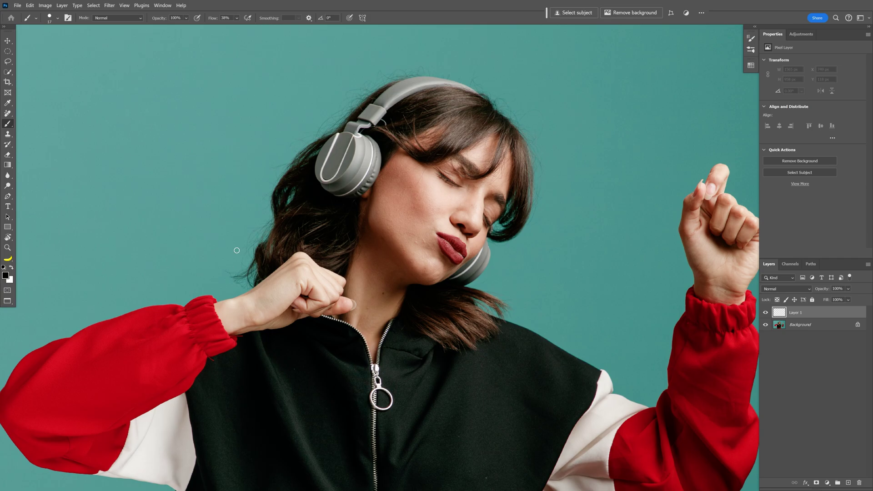
click(6, 275)
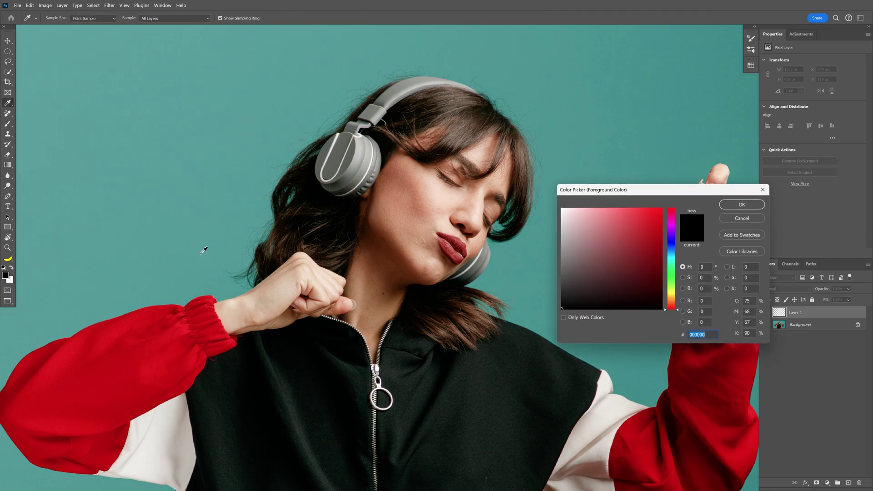
click(665, 257)
click(670, 225)
click(645, 209)
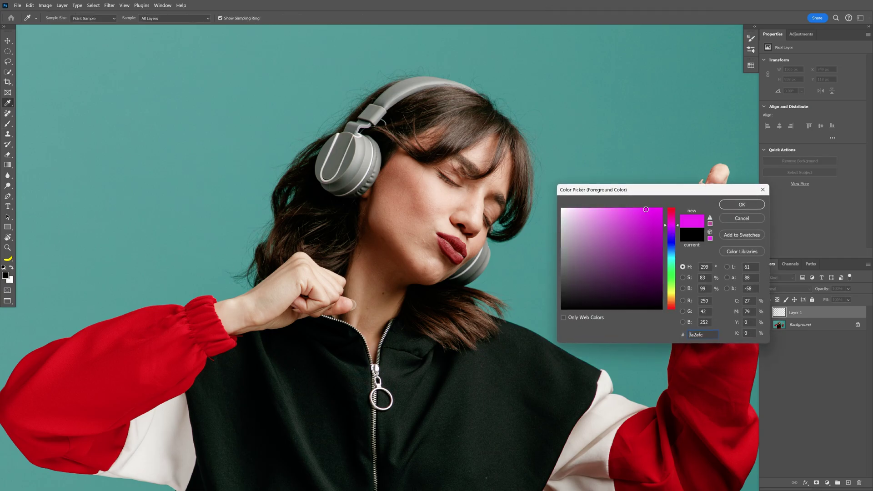
click(741, 205)
- Rename the new layer "Outlines"
scroll(328, 124, up, 3)
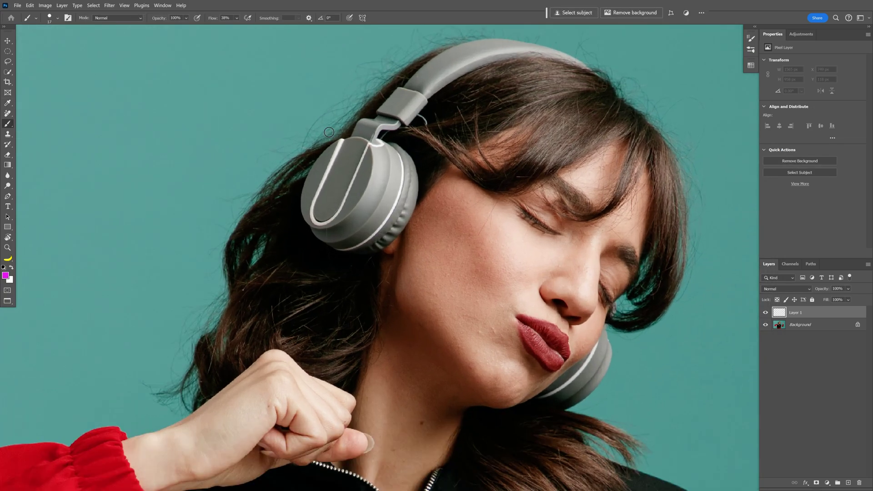
scroll(335, 140, up, 2)
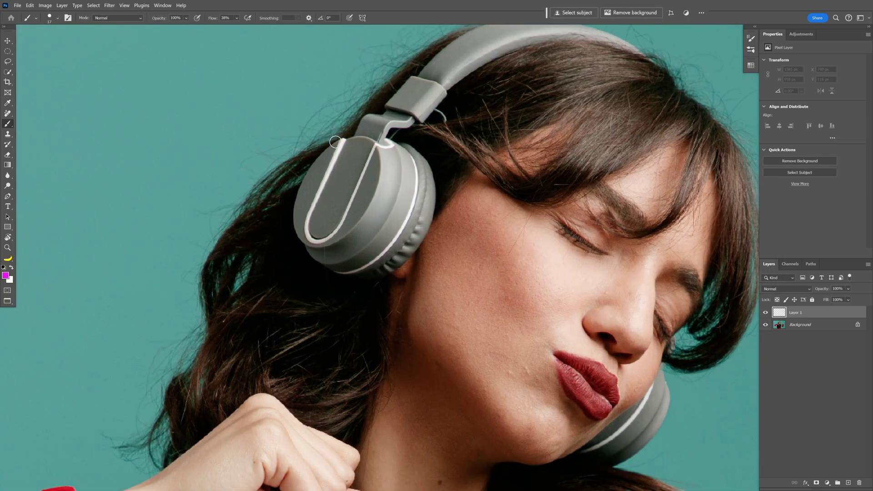
drag(356, 149, 318, 191)
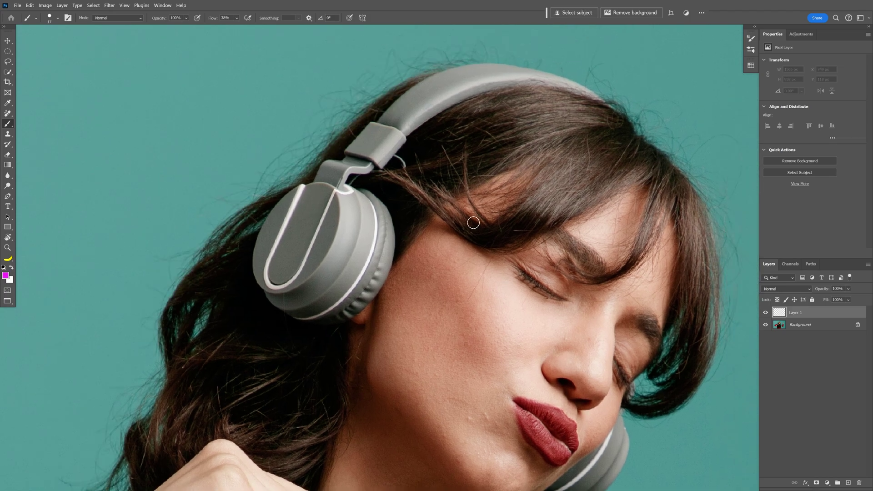
double_click(797, 313)
text(Outlines)
key(Return)
- Trace the oval face of the near headphone cup and its inner curves in magenta, undoing the last rim stroke
mouse_move(302, 182)
mouse_down()
mouse_move(256, 238)
mouse_move(256, 280)
mouse_move(282, 292)
mouse_move(329, 257)
mouse_move(341, 220)
mouse_move(338, 192)
mouse_move(303, 190)
mouse_move(283, 224)
mouse_move(311, 195)
mouse_move(285, 283)
mouse_move(333, 279)
mouse_up()
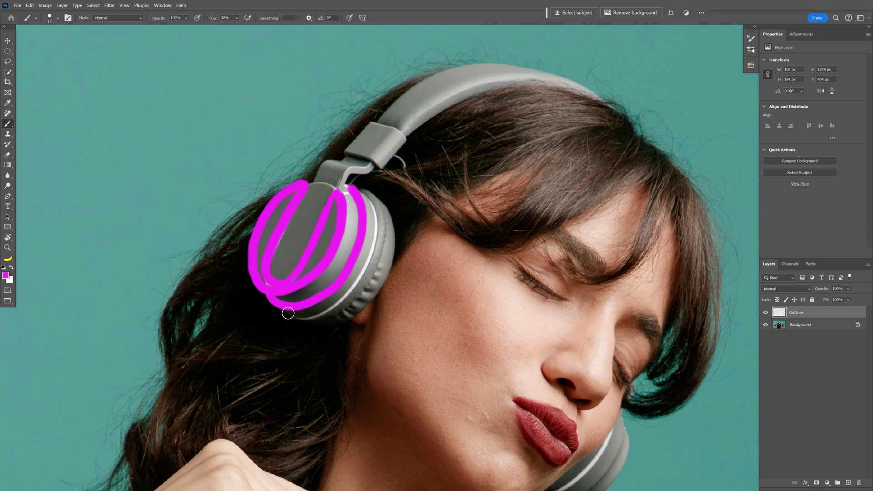
mouse_move(288, 313)
mouse_down()
mouse_move(315, 315)
mouse_move(359, 288)
mouse_move(384, 231)
mouse_up()
key(ctrl+z)
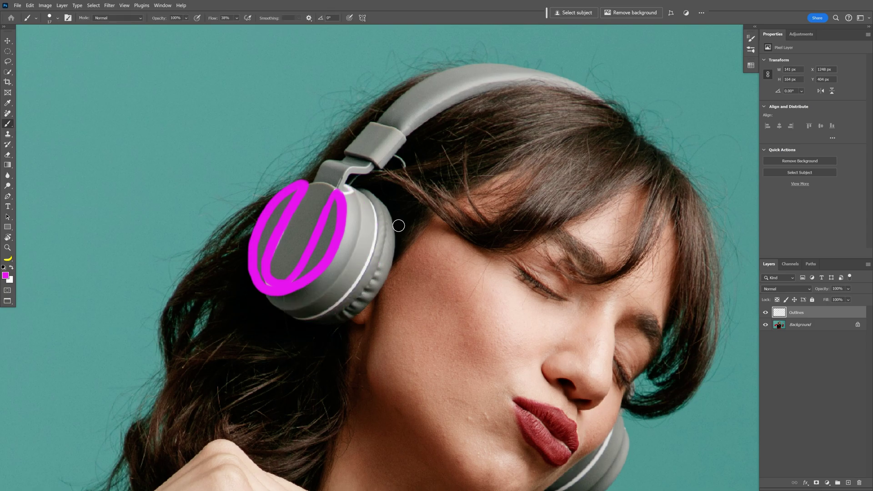
- Trace the side rims and outer cushion of the near headphone cup with loose magenta strokes
key(r)
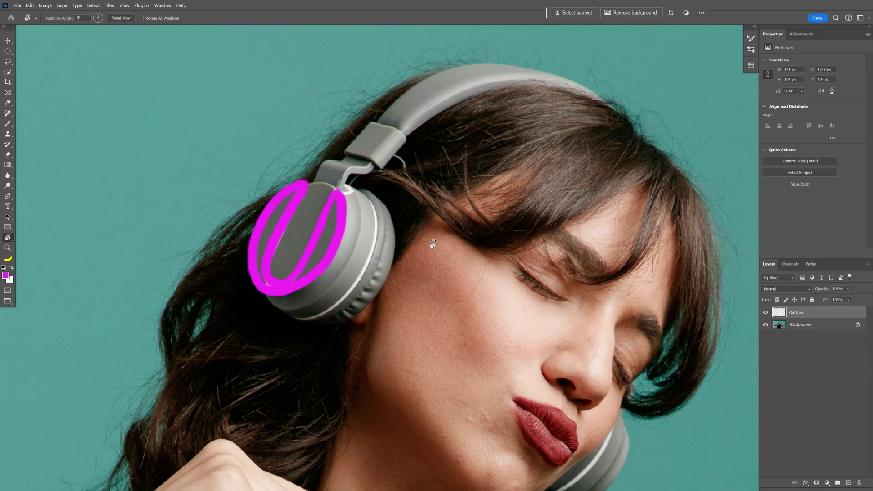
mouse_move(433, 245)
mouse_down()
mouse_move(479, 280)
mouse_move(478, 298)
mouse_up()
key(b)
mouse_move(569, 147)
mouse_down()
mouse_move(451, 167)
mouse_move(406, 160)
mouse_move(395, 190)
mouse_up()
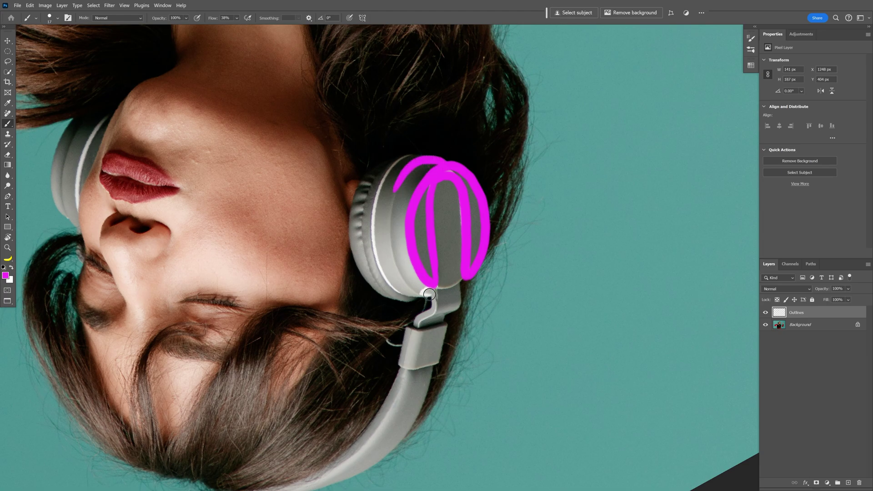
mouse_move(429, 295)
mouse_down()
mouse_move(410, 290)
mouse_move(391, 224)
mouse_move(400, 286)
mouse_move(427, 296)
mouse_up()
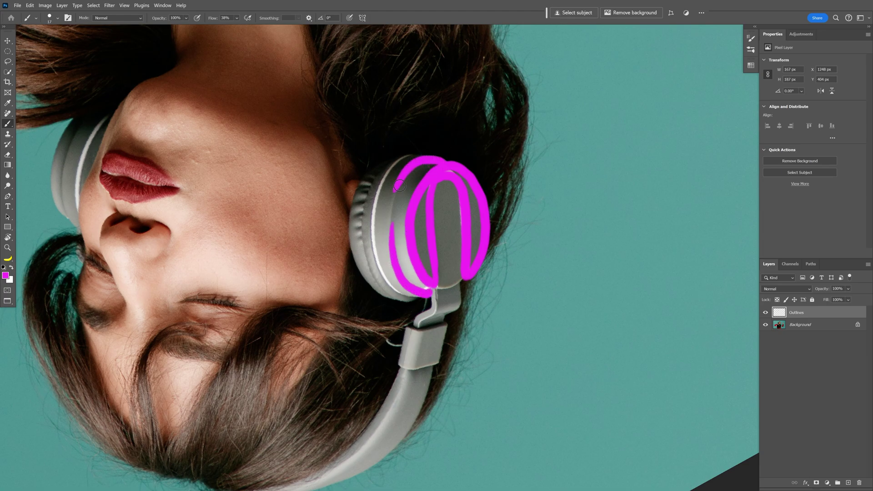
drag(444, 163, 441, 156)
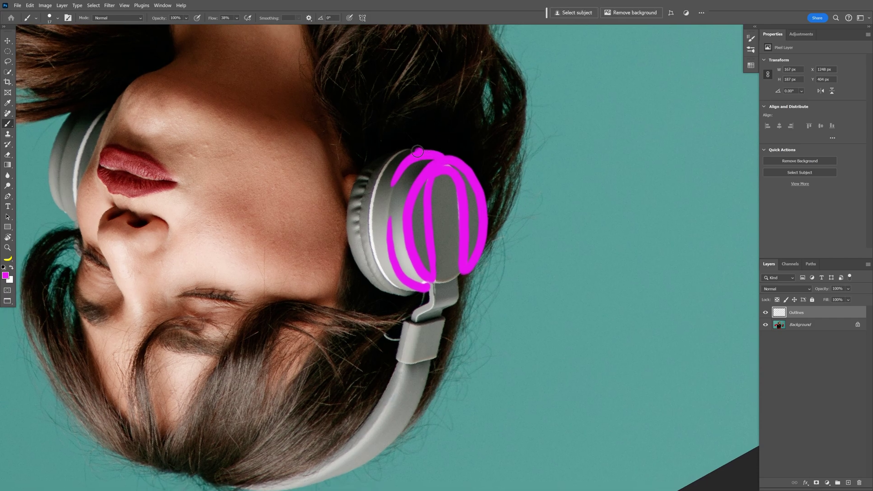
mouse_move(428, 154)
mouse_down()
mouse_move(385, 162)
mouse_move(362, 193)
mouse_up()
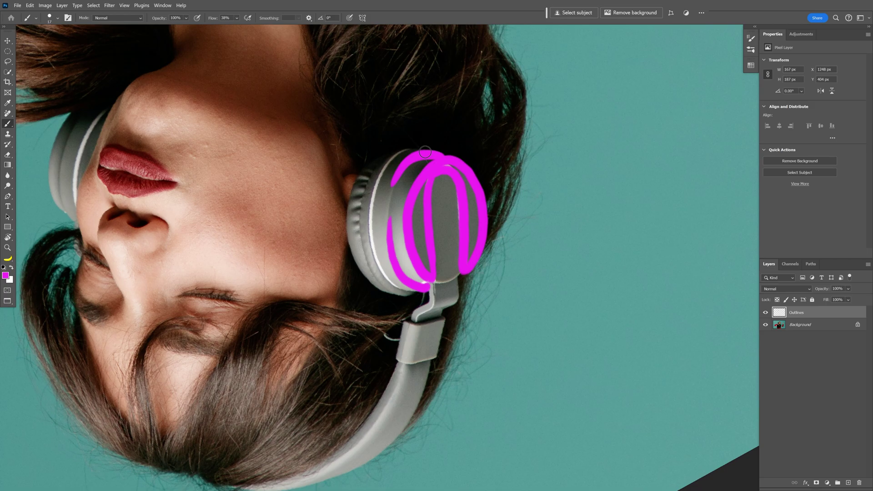
mouse_move(425, 152)
mouse_down()
mouse_move(363, 236)
mouse_move(420, 291)
mouse_move(359, 291)
mouse_move(428, 283)
mouse_up()
drag(317, 144, 449, 157)
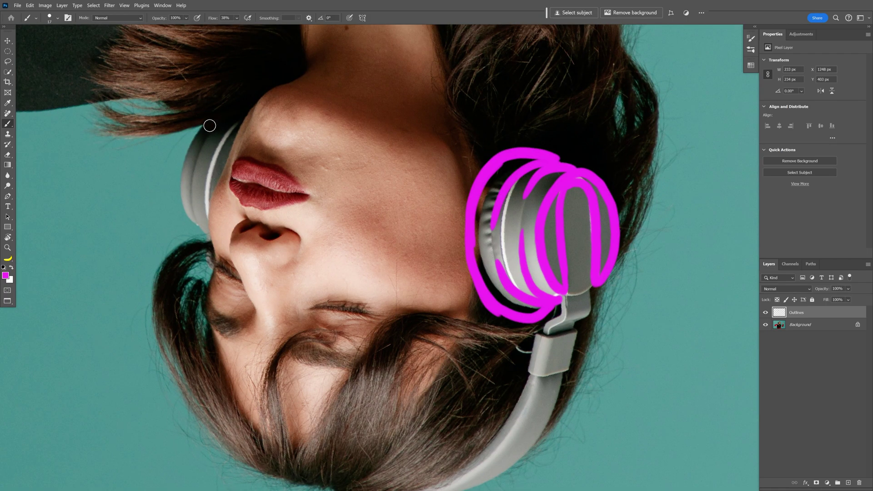
- Outline the far headphone cup, the hinge and the headband in magenta
mouse_move(224, 120)
mouse_down()
mouse_move(187, 182)
mouse_move(211, 235)
mouse_move(207, 182)
mouse_up()
scroll(220, 149, down, 2)
key(r)
mouse_move(341, 170)
mouse_down()
mouse_move(388, 322)
mouse_move(489, 349)
mouse_move(476, 361)
mouse_move(569, 309)
mouse_move(509, 393)
mouse_move(487, 397)
mouse_up()
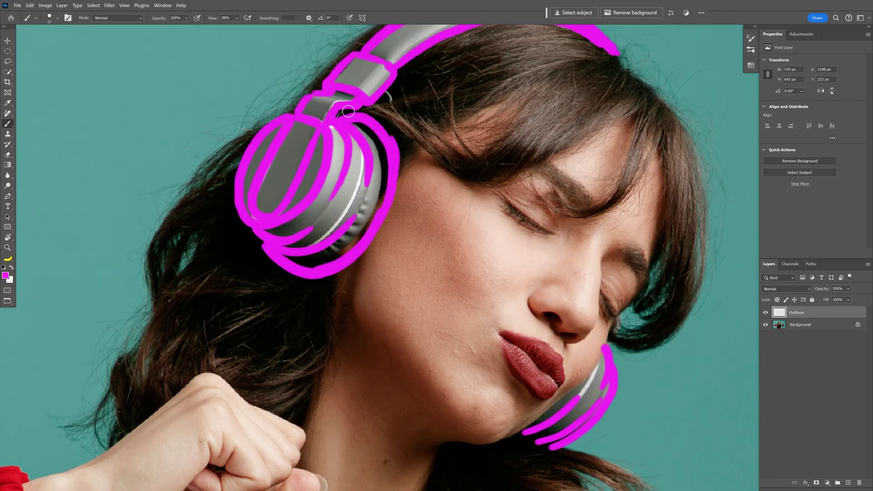
- Clean up the rough magenta strokes around the near headphone cup with the Eraser
scroll(348, 111, up, 2)
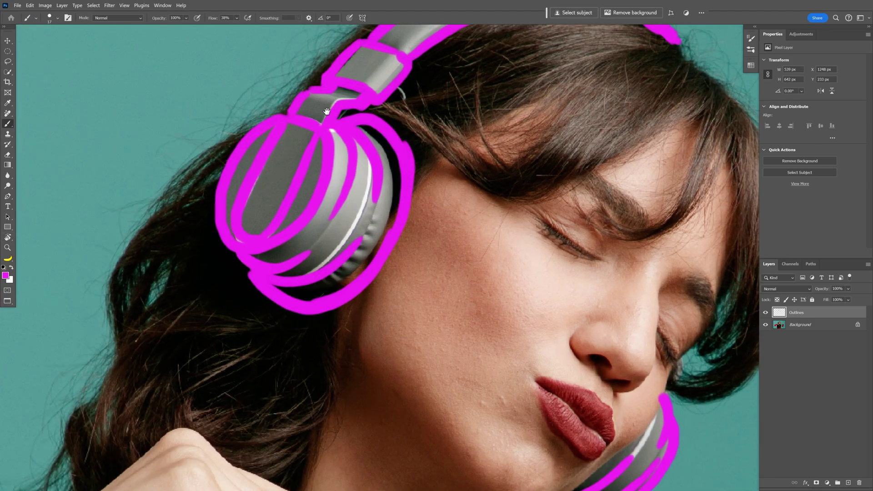
drag(338, 118, 382, 157)
scroll(357, 179, up, 3)
key(ctrl+minus)
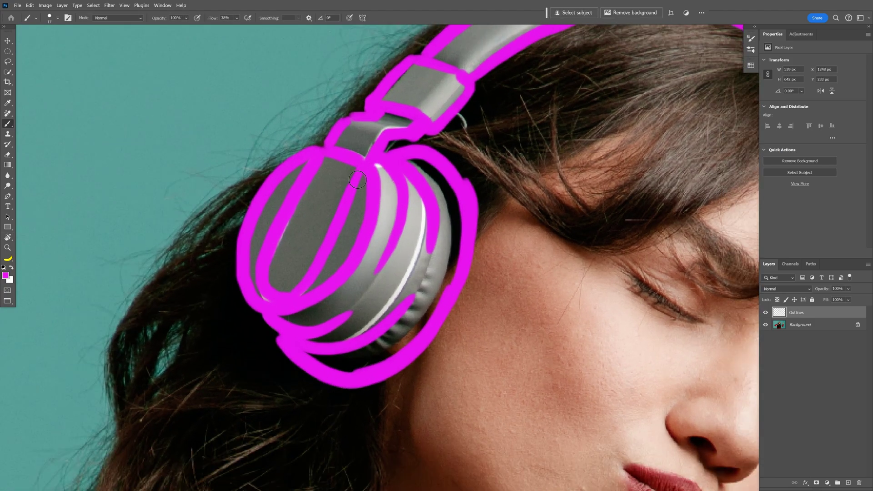
click(9, 155)
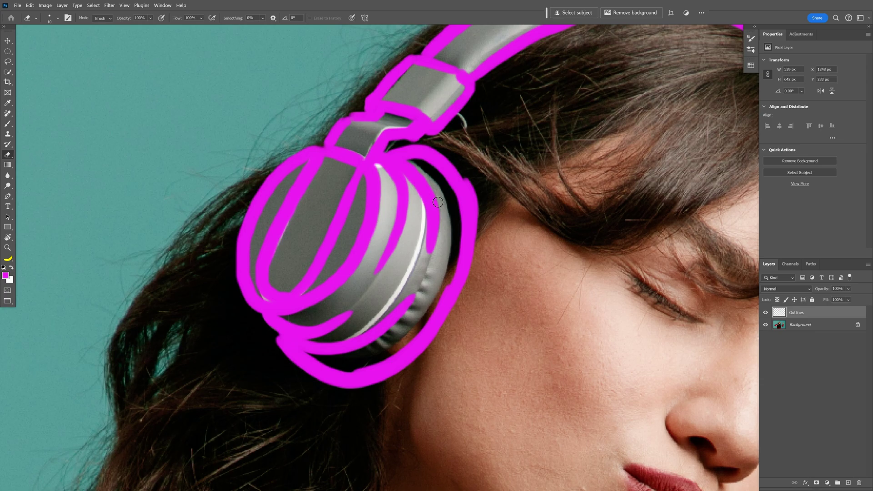
drag(439, 218, 438, 191)
drag(438, 243, 440, 198)
drag(480, 231, 469, 183)
drag(299, 383, 335, 328)
- Refine the magenta outlines at the headband's far end and on the far headphone cup with the Eraser
mouse_move(377, 59)
mouse_down()
mouse_move(333, 206)
mouse_move(506, 203)
mouse_up()
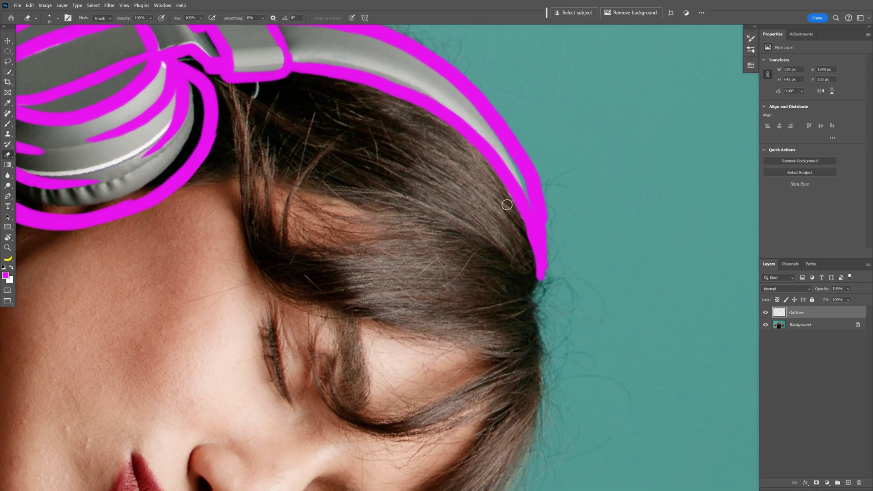
drag(527, 228, 542, 269)
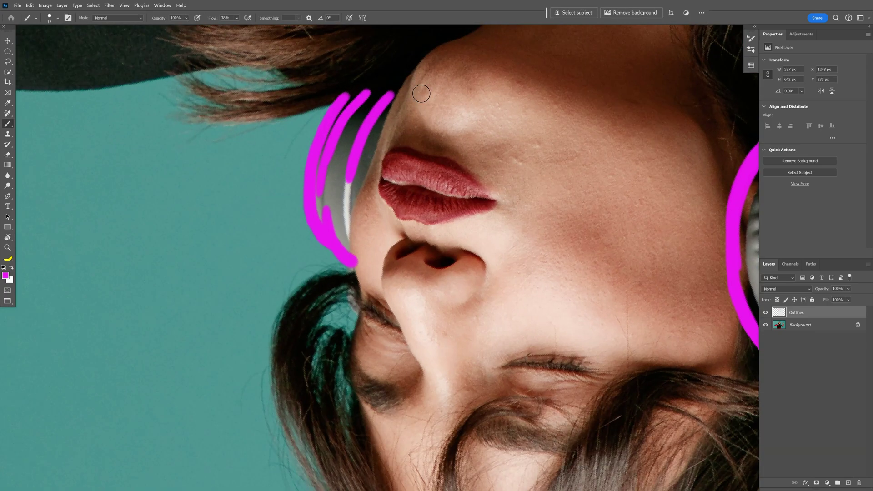
key(e)
drag(368, 134, 351, 182)
drag(486, 345, 502, 328)
scroll(502, 329, down, 2)
drag(710, 235, 436, 273)
key(Escape)
key(v)
scroll(489, 205, down, 4)
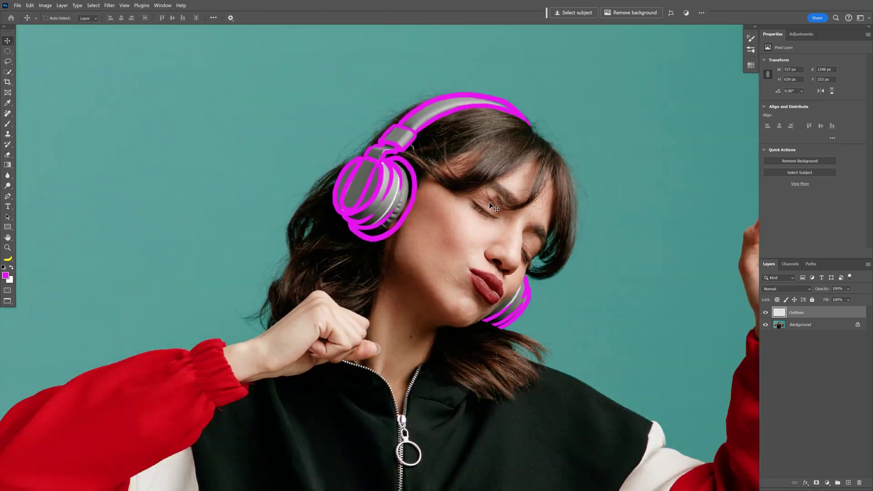
- Apply a black (000000) Color Overlay effect to the Outlines layer
scroll(489, 204, up, 2)
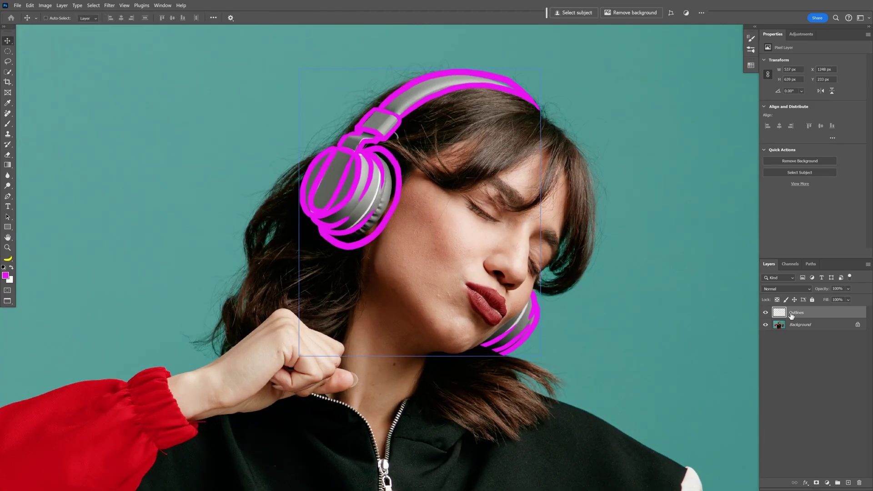
double_click(820, 313)
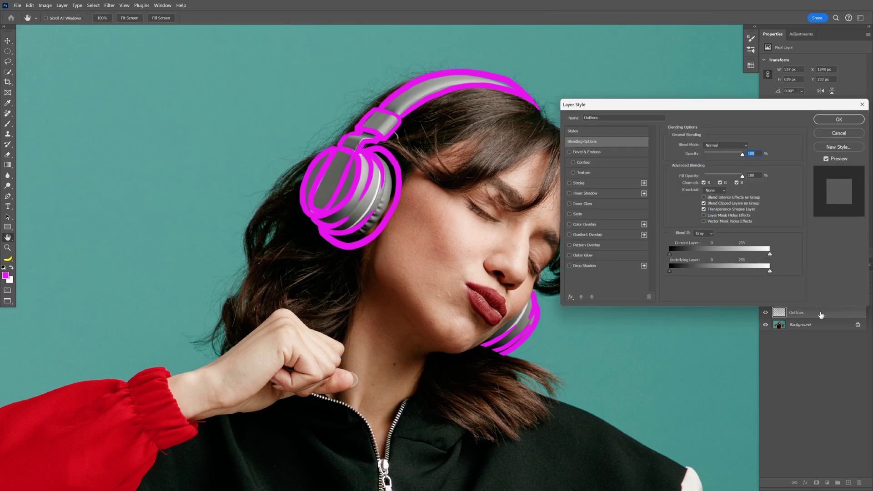
click(587, 224)
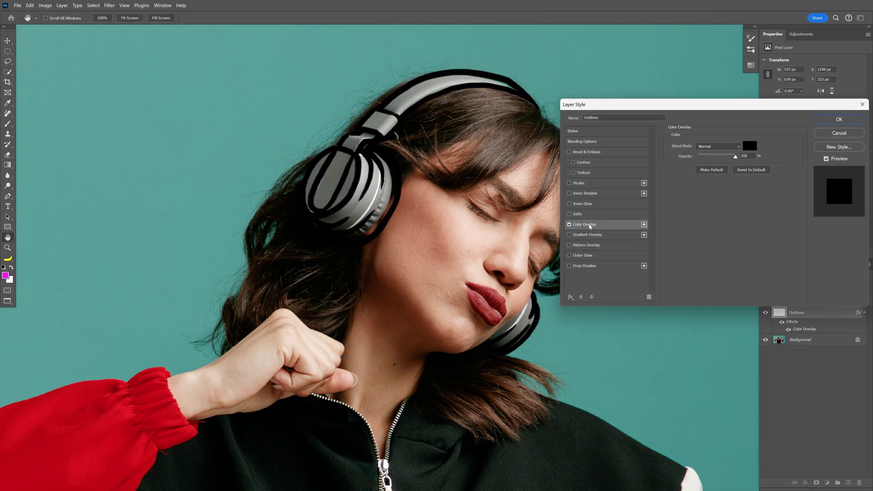
click(751, 148)
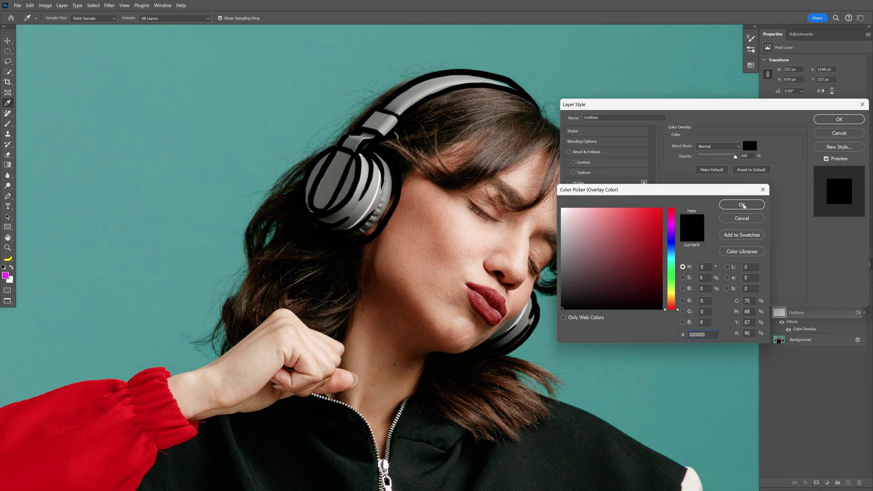
click(741, 204)
click(823, 120)
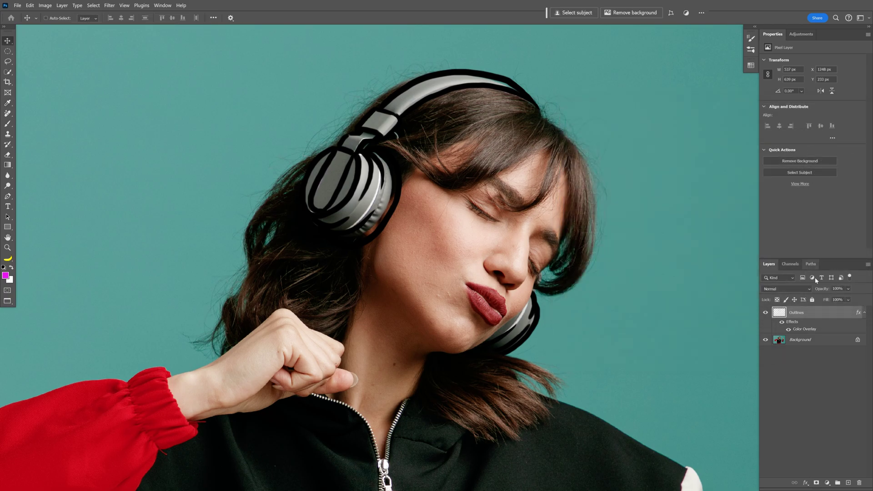
- Add a layer named Fill directly above the Background and set the foreground colour to light magenta fd74ff
click(819, 343)
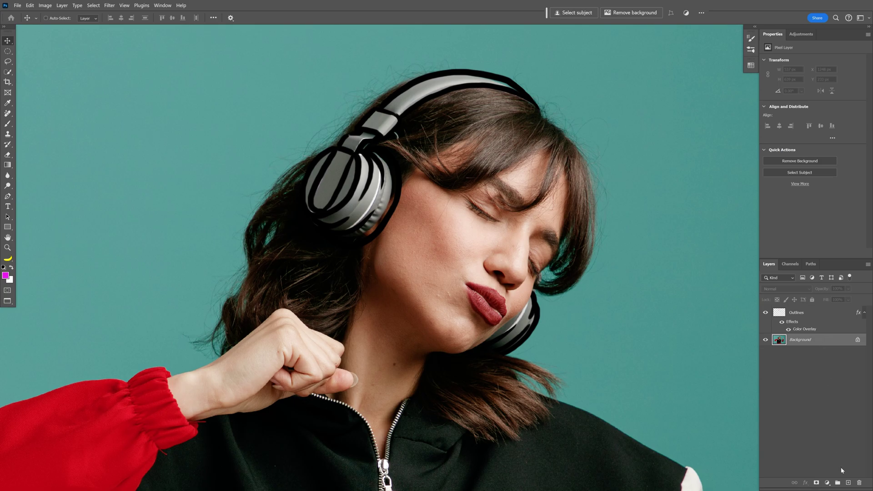
click(848, 483)
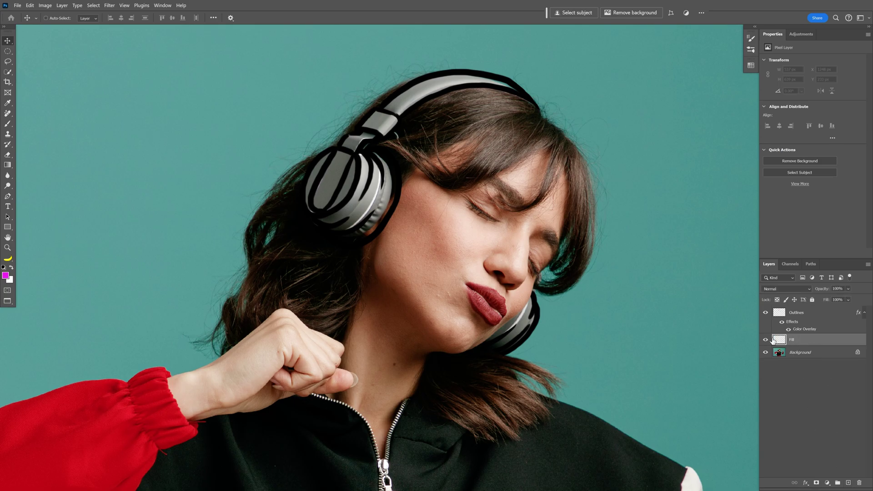
scroll(406, 94, up, 1)
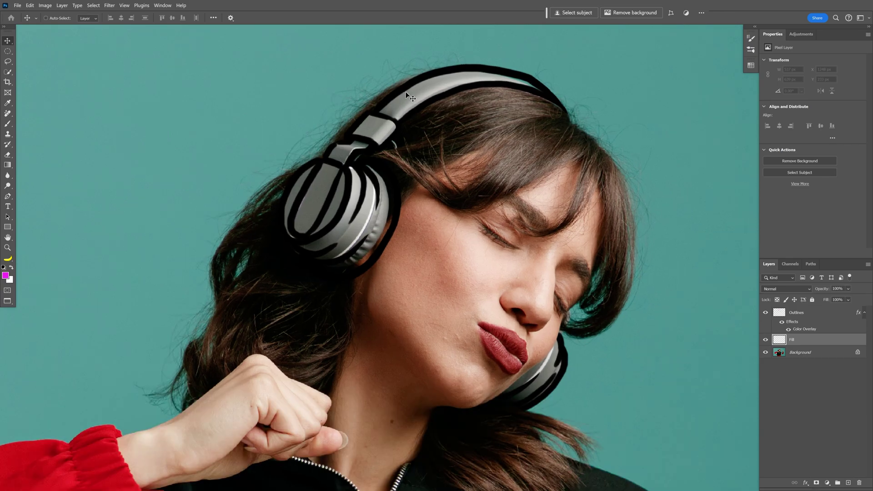
click(7, 275)
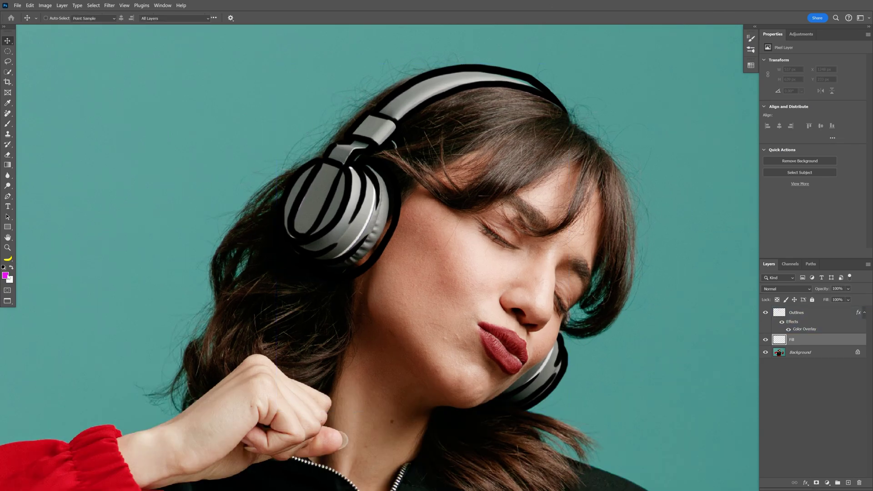
drag(645, 209, 617, 202)
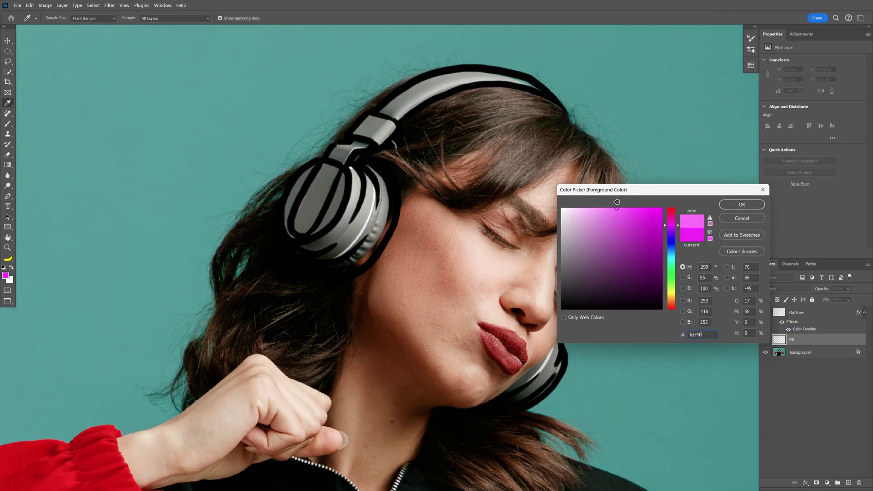
click(741, 204)
- Paint the near headphone cup, hinge, headband and far cup solid light magenta inside the black outlines with the Brush
key(b)
scroll(363, 172, up, 1)
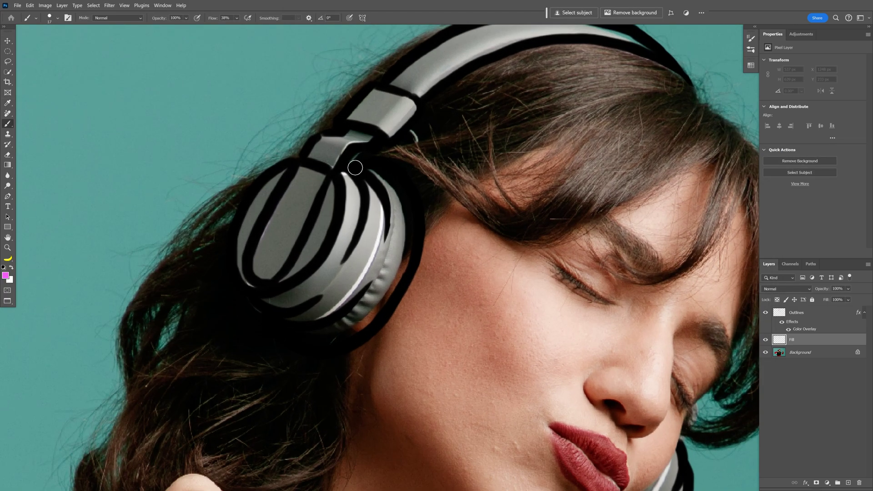
mouse_move(352, 218)
mouse_down()
mouse_move(332, 272)
mouse_move(375, 229)
mouse_move(387, 207)
mouse_move(381, 188)
mouse_move(253, 307)
mouse_move(261, 231)
mouse_move(313, 196)
mouse_up()
drag(319, 182, 280, 260)
mouse_move(337, 202)
mouse_down()
mouse_move(294, 232)
mouse_move(608, 121)
mouse_up()
drag(727, 350, 630, 18)
scroll(536, 252, up, 1)
alt+right_click(536, 252)
mouse_move(531, 217)
mouse_down()
mouse_move(437, 289)
mouse_move(457, 290)
mouse_move(536, 241)
mouse_up()
scroll(475, 274, down, 3)
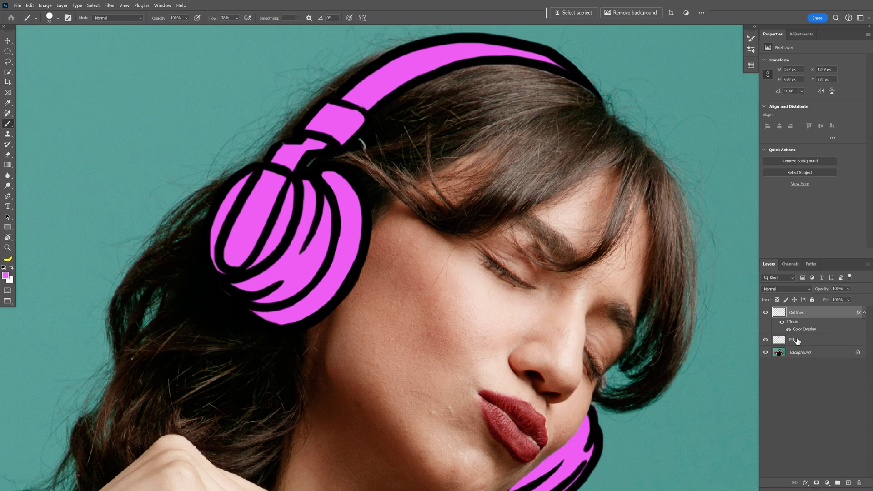
- Select the Fill layer and set the foreground colour to a darker purple for shading
click(797, 341)
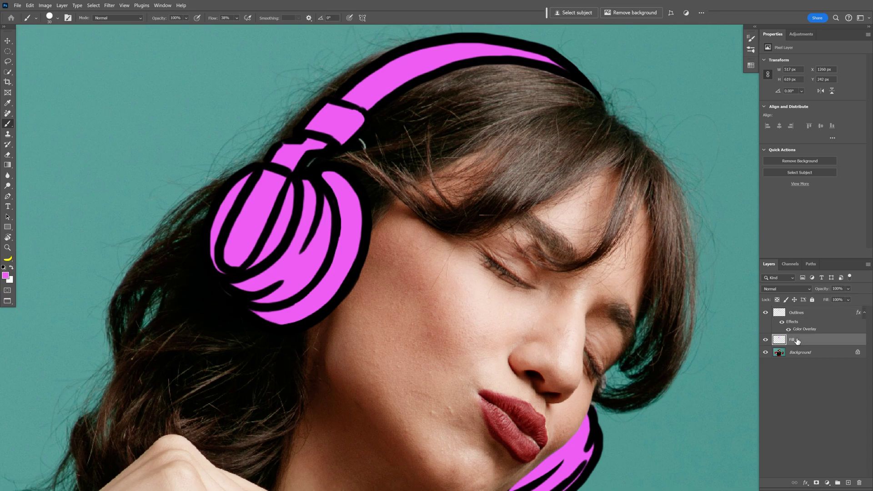
click(5, 275)
drag(609, 222, 650, 234)
click(735, 205)
- Brush dark purple shadows along the lower and outer edges of the near headphone cup's cushion and ribs
scroll(306, 198, up, 2)
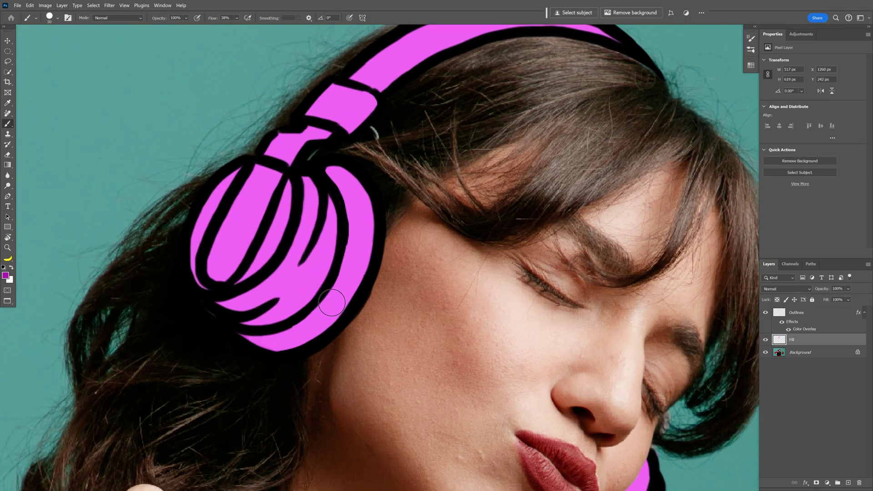
drag(321, 315, 311, 321)
scroll(305, 320, up, 2)
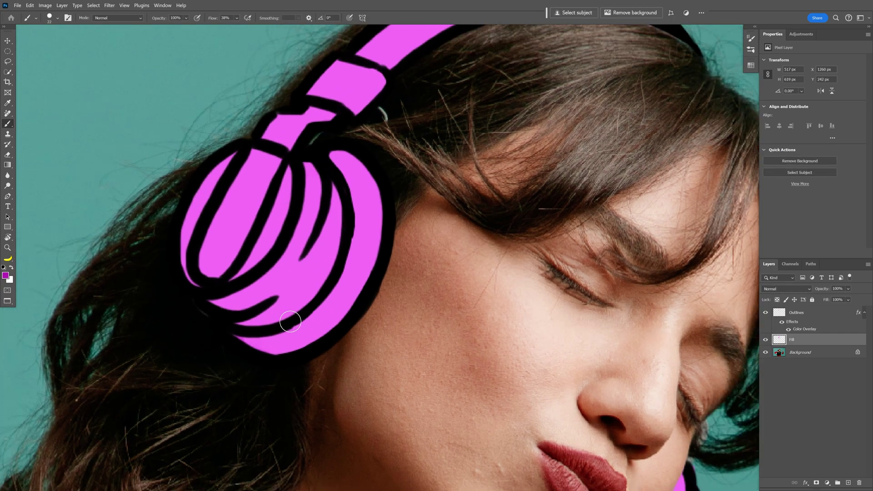
key(r)
mouse_move(391, 250)
mouse_down()
mouse_move(468, 324)
mouse_move(509, 253)
mouse_up()
key(b)
mouse_move(518, 123)
mouse_down()
mouse_move(475, 117)
mouse_move(460, 127)
mouse_move(468, 121)
mouse_move(401, 200)
mouse_move(394, 242)
mouse_move(397, 233)
mouse_move(411, 284)
mouse_move(465, 322)
mouse_move(448, 241)
mouse_up()
mouse_move(548, 151)
mouse_down()
mouse_move(520, 152)
mouse_move(477, 209)
mouse_up()
- Extend the dark purple shading to the near cup's inner panels, cushion ridges, hinge and headband
key(r)
key(Escape)
drag(451, 142, 453, 189)
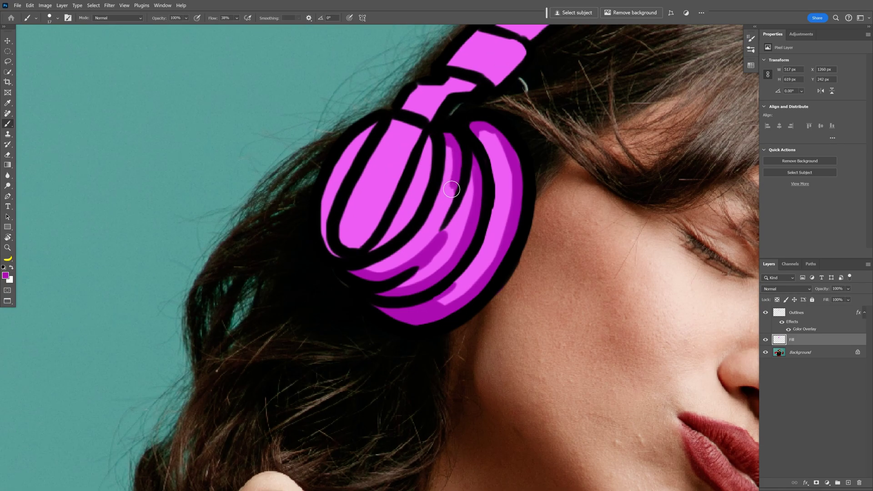
drag(477, 131, 503, 131)
mouse_move(455, 150)
mouse_down()
mouse_move(449, 186)
mouse_move(467, 160)
mouse_move(347, 214)
mouse_up()
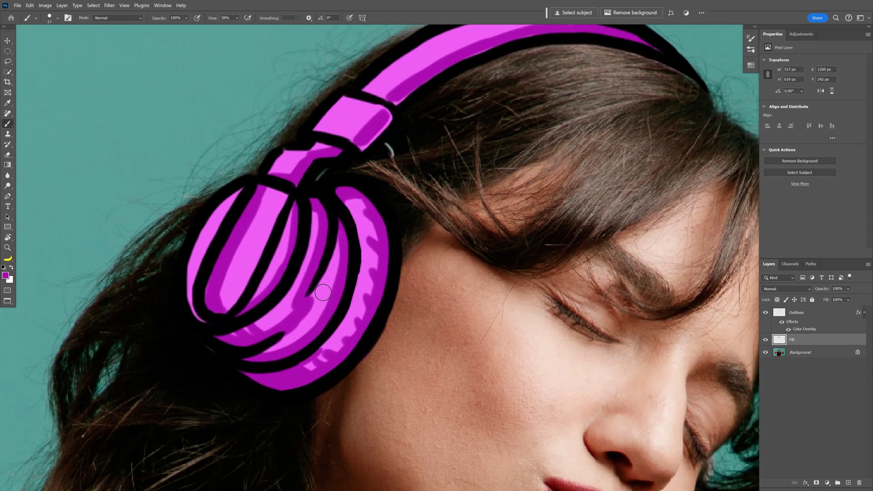
- Sample the light magenta from the headphones and paint over the uneven shading between the near cup's ribs
key(i)
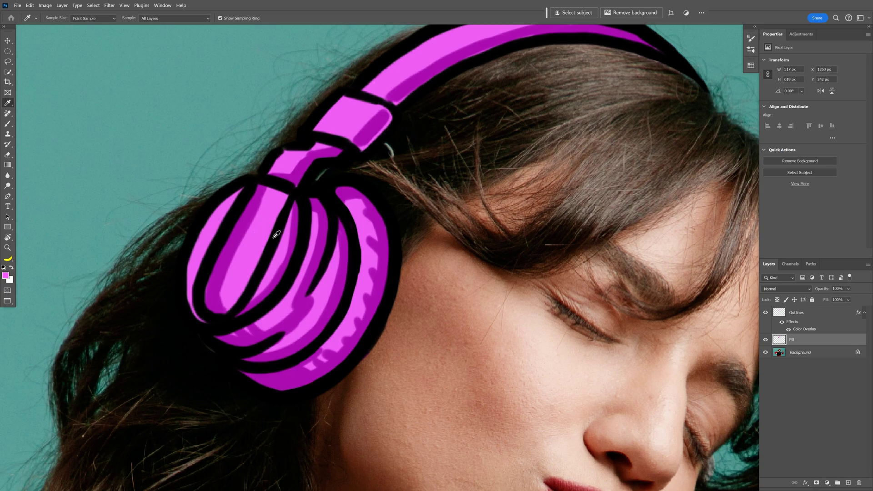
key(b)
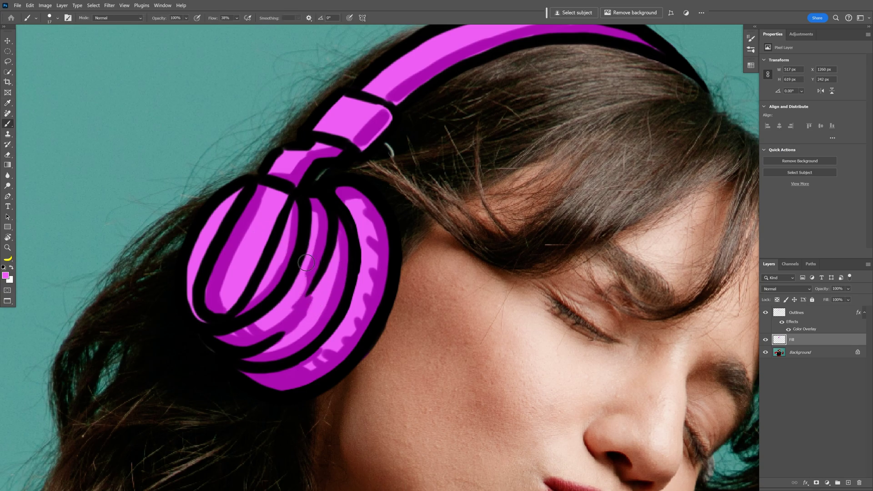
mouse_move(309, 246)
mouse_down()
mouse_move(299, 318)
mouse_move(289, 310)
mouse_up()
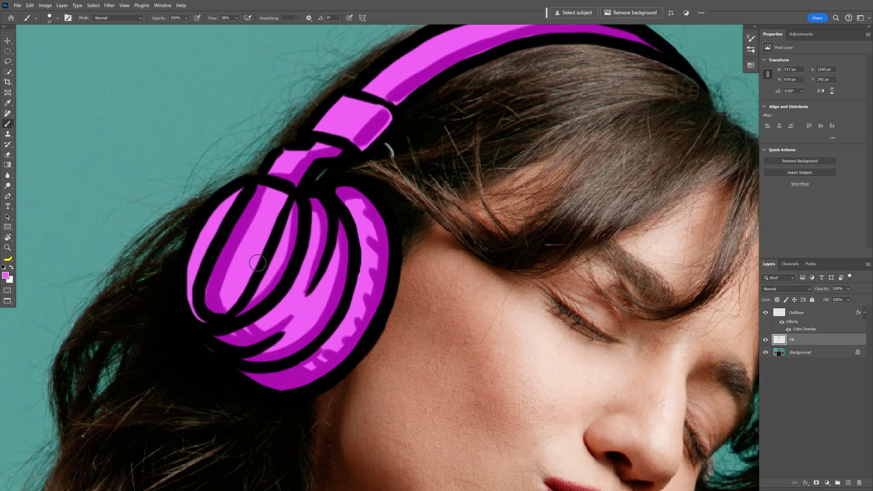
- Set the foreground colour to pale pink fec9ff for highlights
click(5, 276)
drag(601, 216, 582, 208)
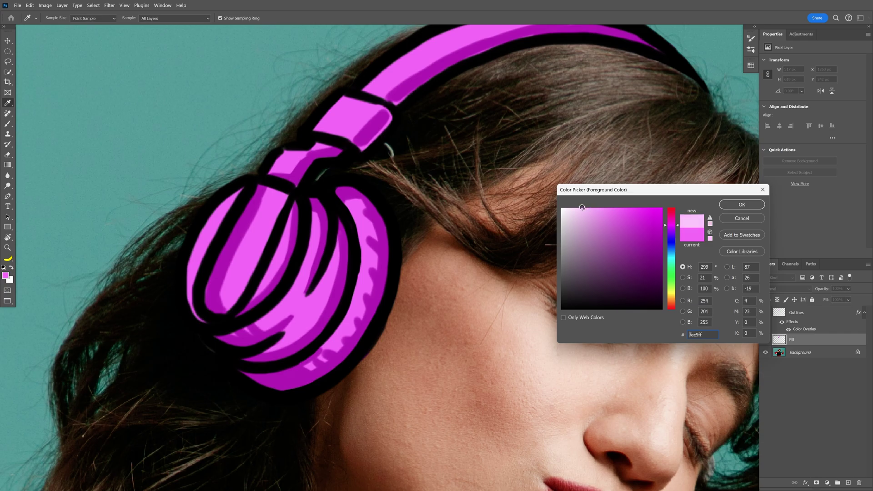
click(741, 204)
- Brush pale pink highlights onto the near cup's panels and ribs, the hinge and the upper edge of the headband
key(b)
scroll(268, 189, up, 1)
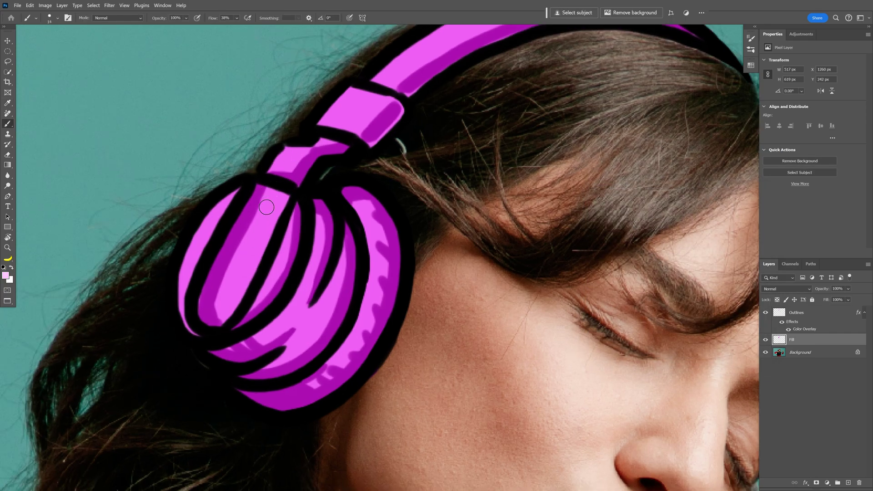
drag(287, 197, 235, 307)
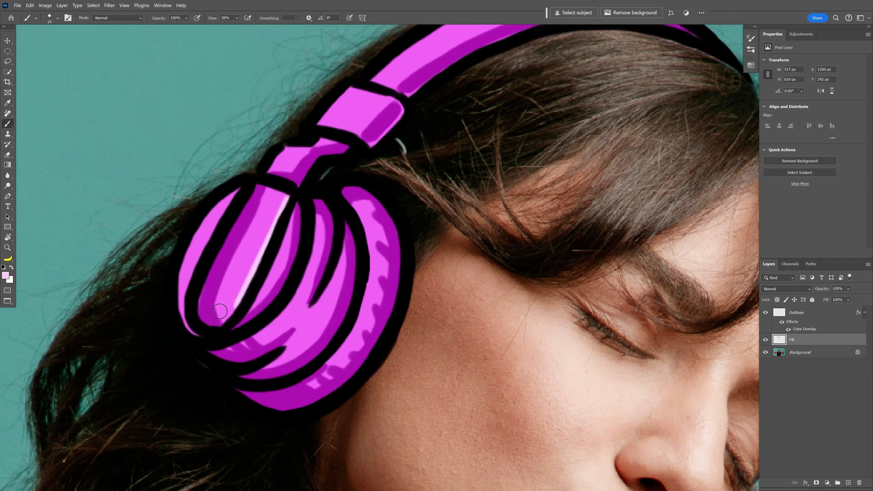
drag(238, 190, 181, 280)
drag(317, 225, 277, 324)
drag(311, 191, 273, 268)
mouse_move(248, 226)
mouse_down()
mouse_move(271, 227)
mouse_move(315, 167)
mouse_up()
drag(346, 136, 236, 212)
drag(225, 231, 391, 153)
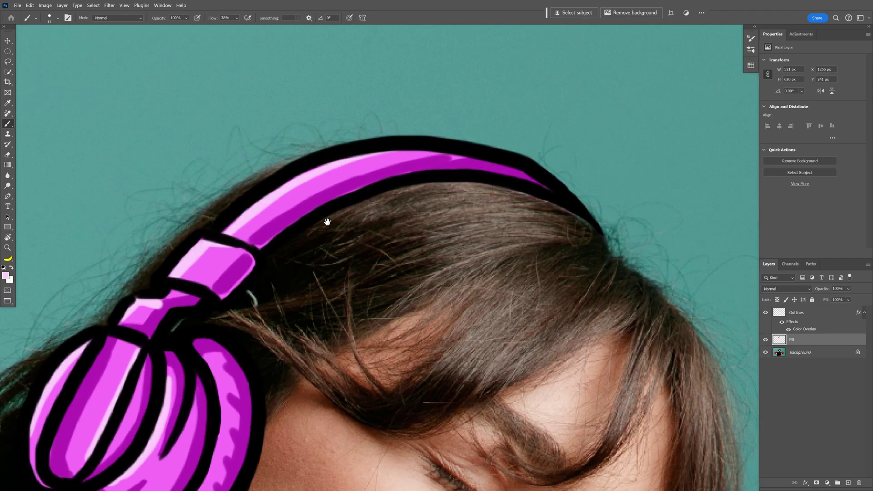
drag(328, 222, 407, 140)
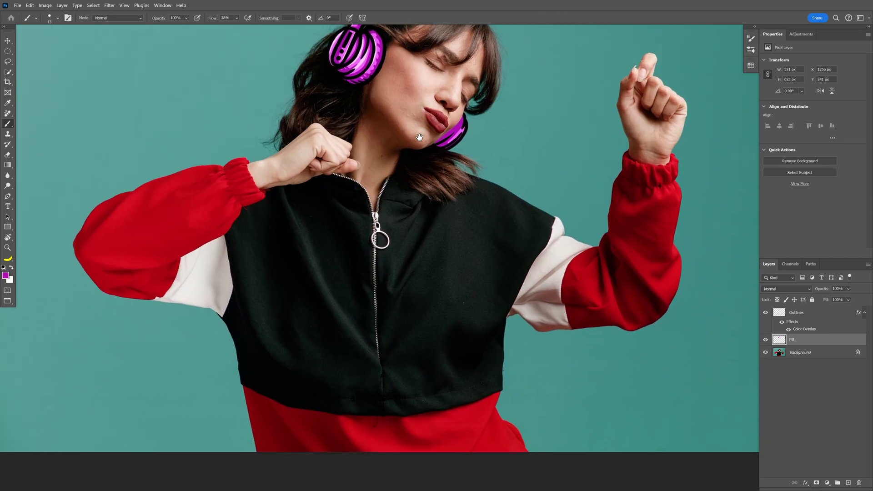
- Add a new empty layer above the Outlines layer
drag(417, 140, 408, 199)
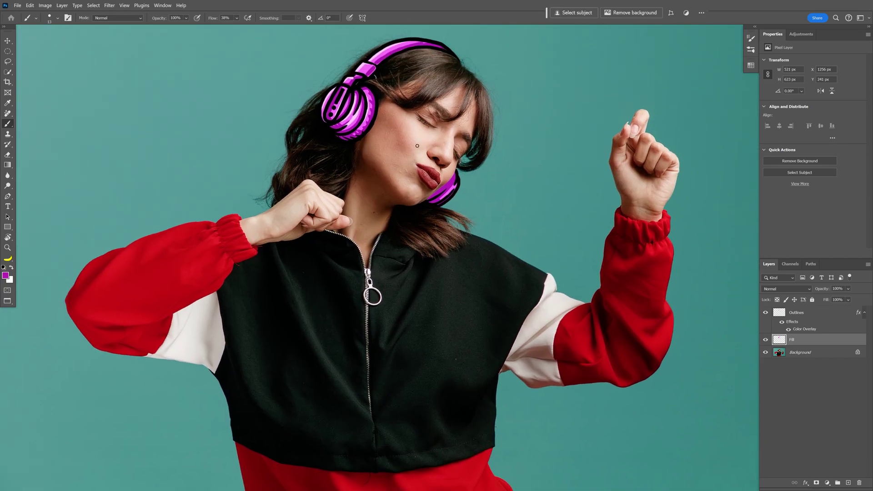
scroll(417, 145, up, 5)
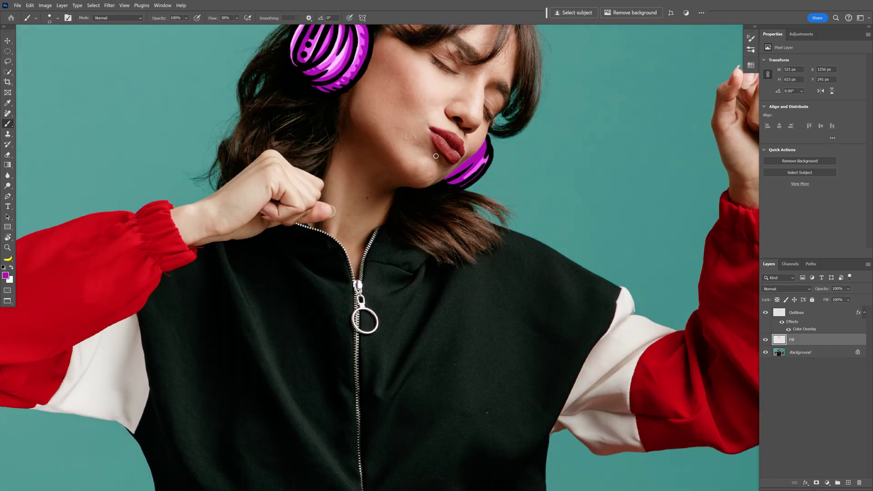
click(823, 314)
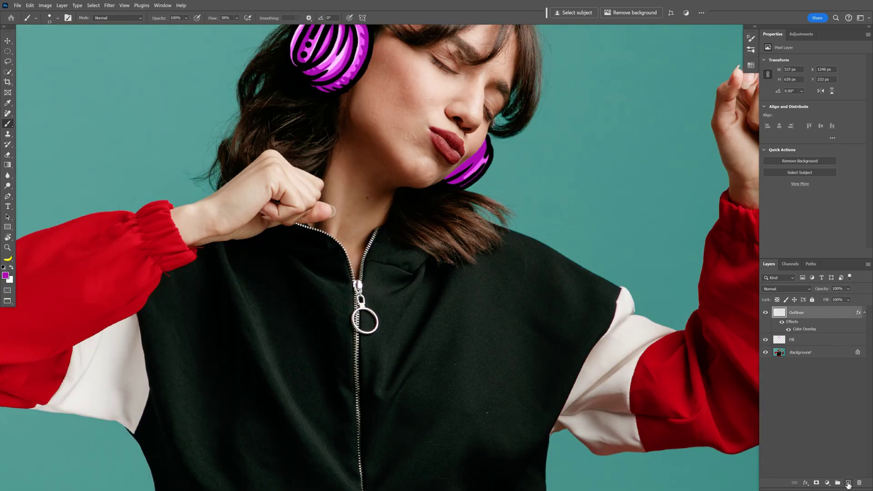
click(848, 484)
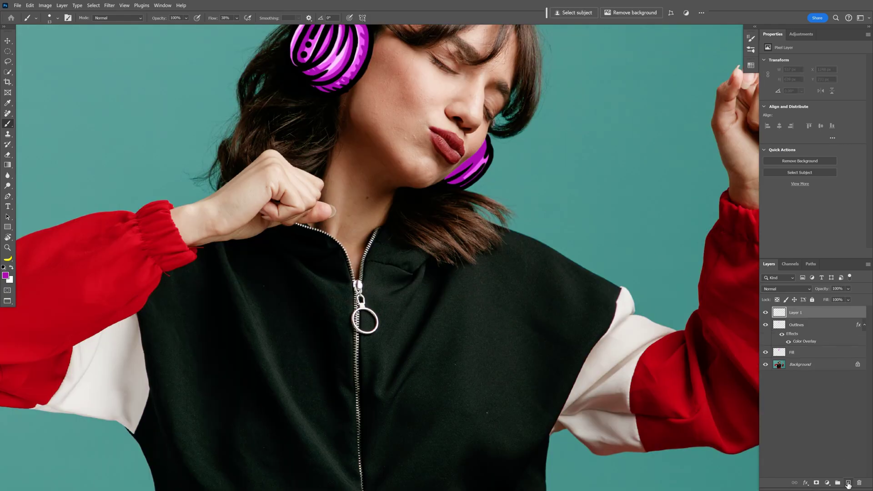
- Collect the Outlines and Fill layers in a new collapsed group named Headphone
click(815, 328)
click(815, 340)
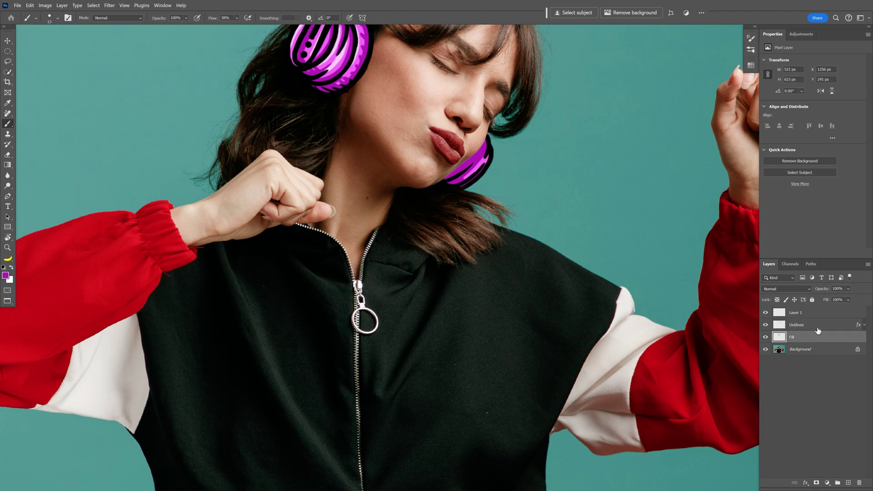
click(818, 331)
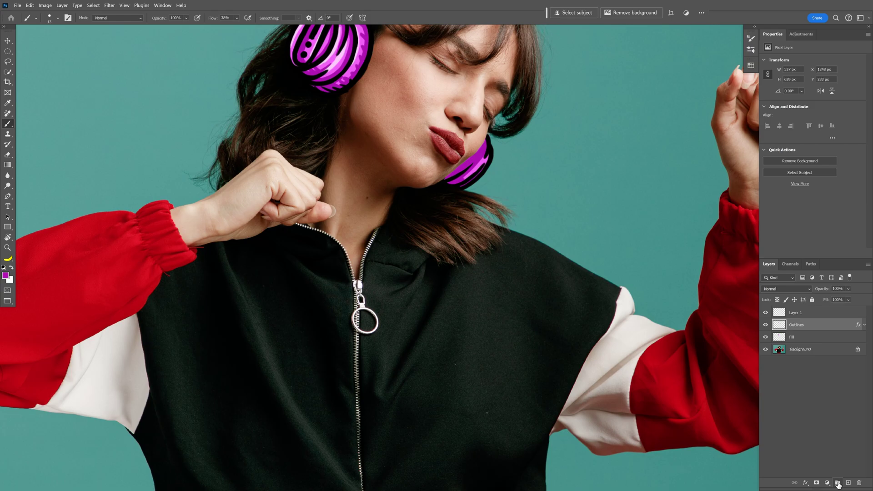
click(838, 483)
click(810, 338)
shift+click(810, 346)
drag(809, 347, 804, 328)
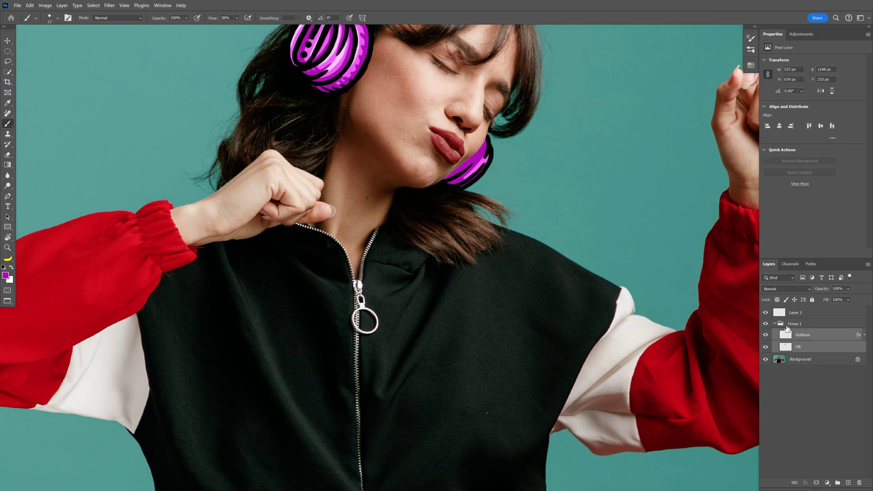
click(775, 324)
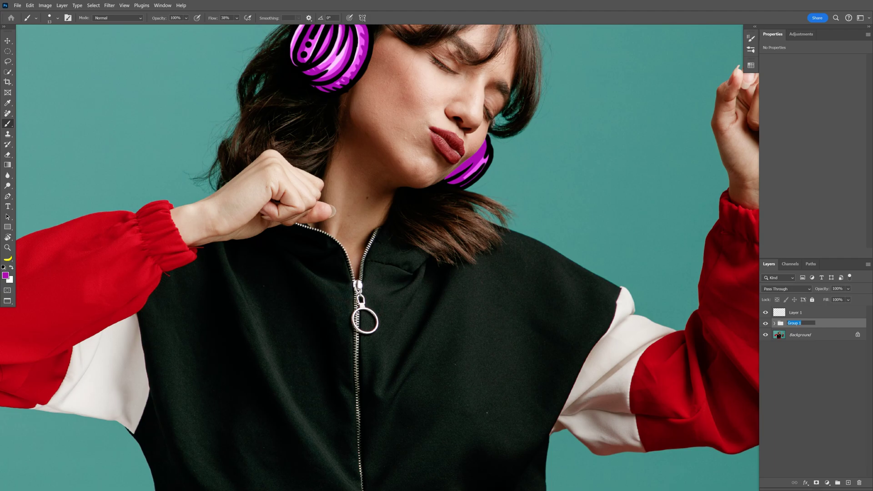
text(Headphone)
key(shift+Tab)
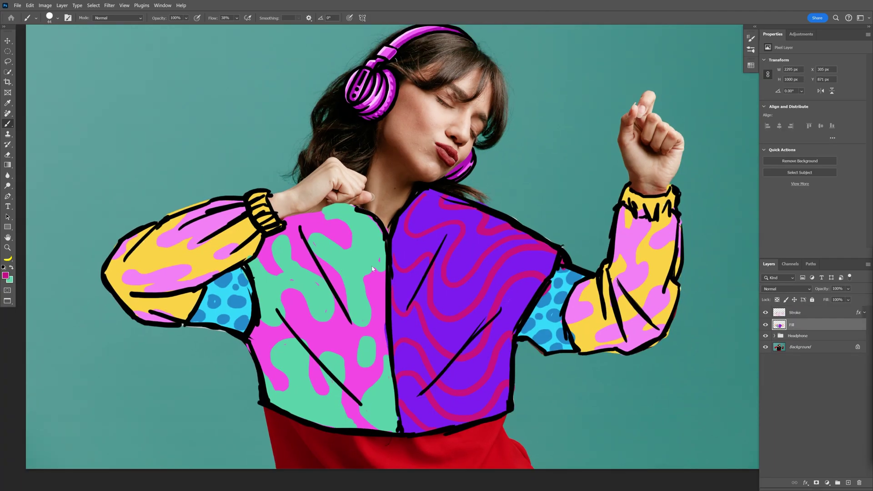
mouse_move(377, 283)
mouse_down()
mouse_move(360, 273)
mouse_move(368, 288)
mouse_up()
scroll(364, 292, up, 1)
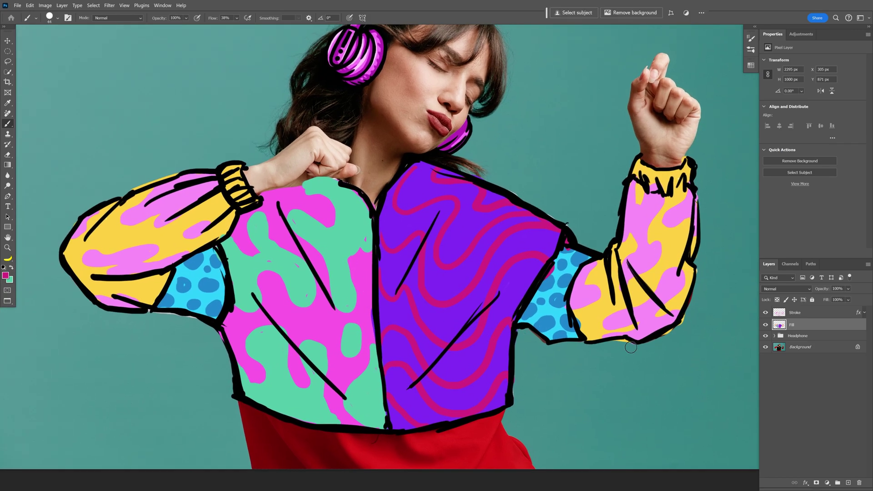
- Add a new layer named Shading above the Fill layer and set the foreground colour to dark grey 1a1a1a for brushing
click(849, 483)
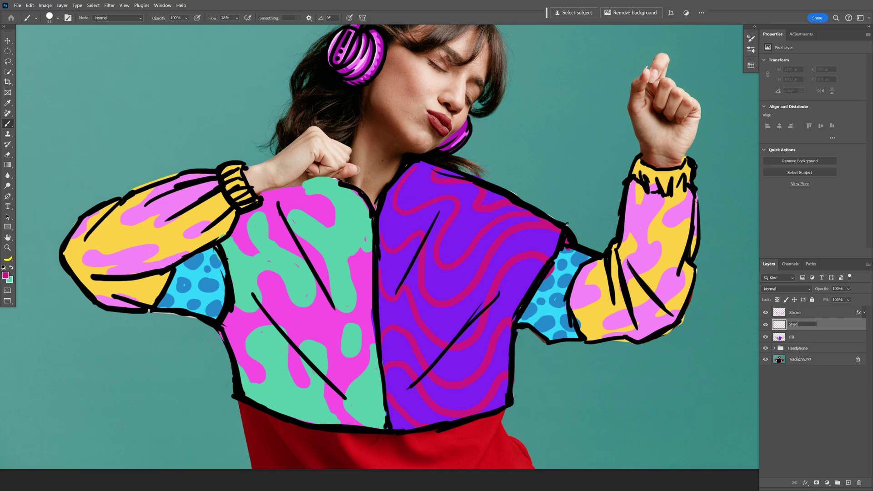
text(Shading)
key(Return)
click(6, 275)
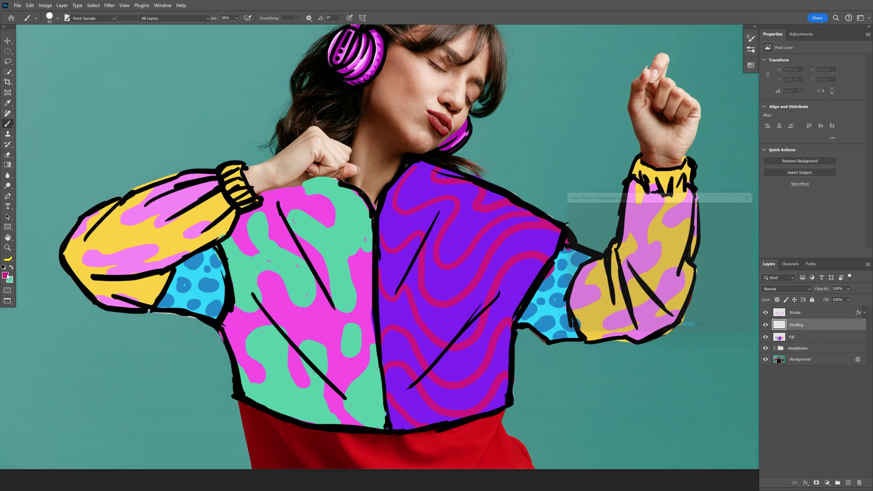
click(541, 298)
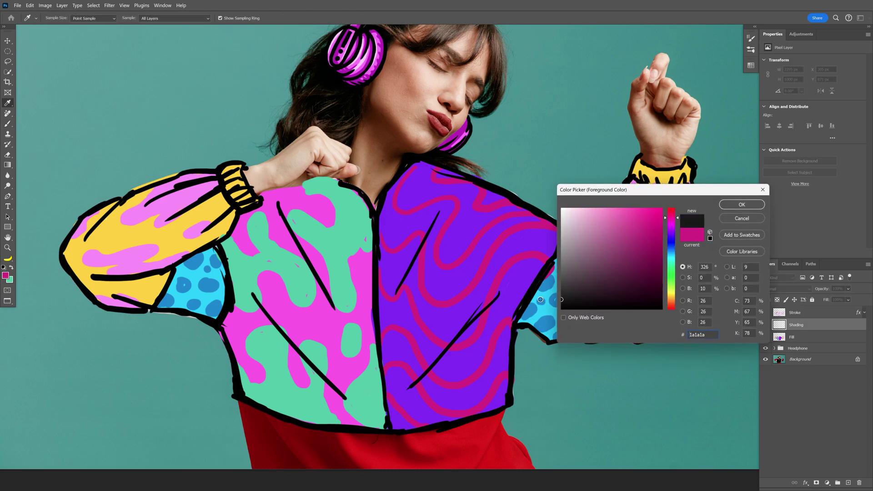
click(742, 204)
key(b)
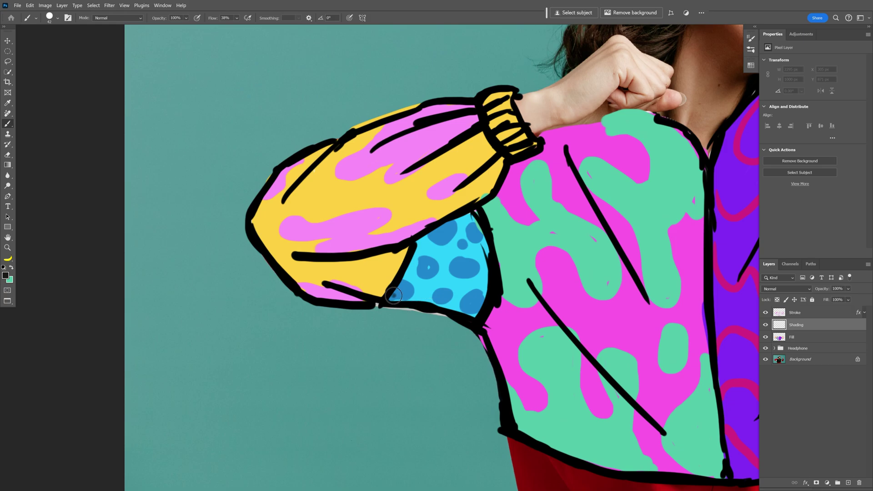
- Brush a shadow along the lower edge of the raised sleeve's blue dotted section and lower the Shading layer's opacity to 34%
mouse_move(395, 297)
mouse_down()
mouse_move(476, 305)
mouse_move(465, 313)
mouse_move(394, 299)
mouse_move(404, 292)
mouse_move(468, 305)
mouse_up()
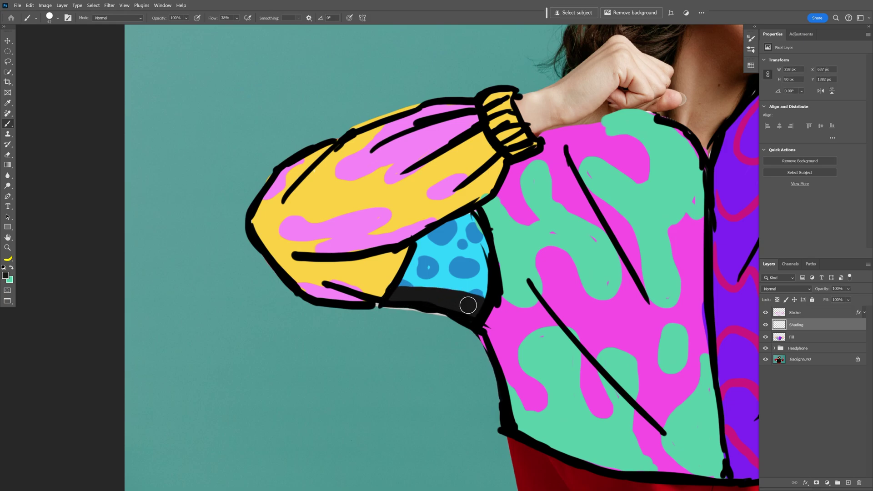
click(848, 289)
click(847, 298)
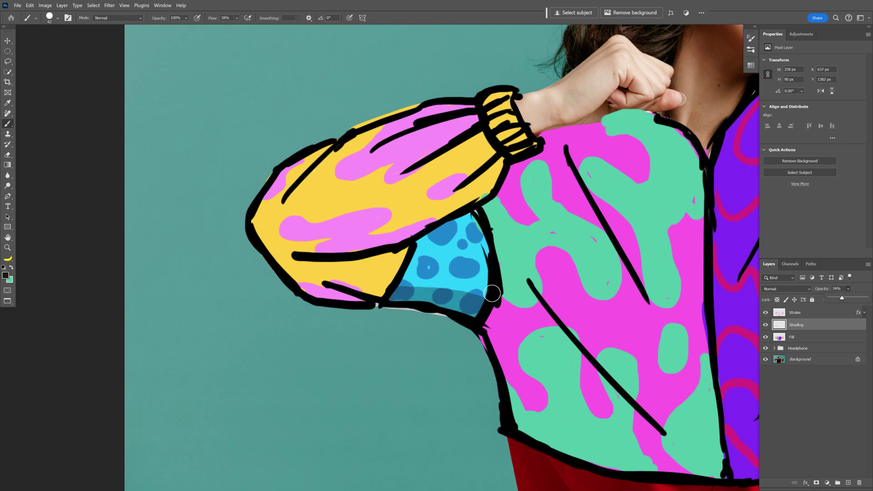
click(475, 311)
- Brush shading down the outer side and along the hem of the green and pink jacket panel
mouse_move(373, 245)
mouse_down()
mouse_move(428, 354)
mouse_move(428, 362)
mouse_move(416, 342)
mouse_move(409, 354)
mouse_move(390, 295)
mouse_move(421, 376)
mouse_up()
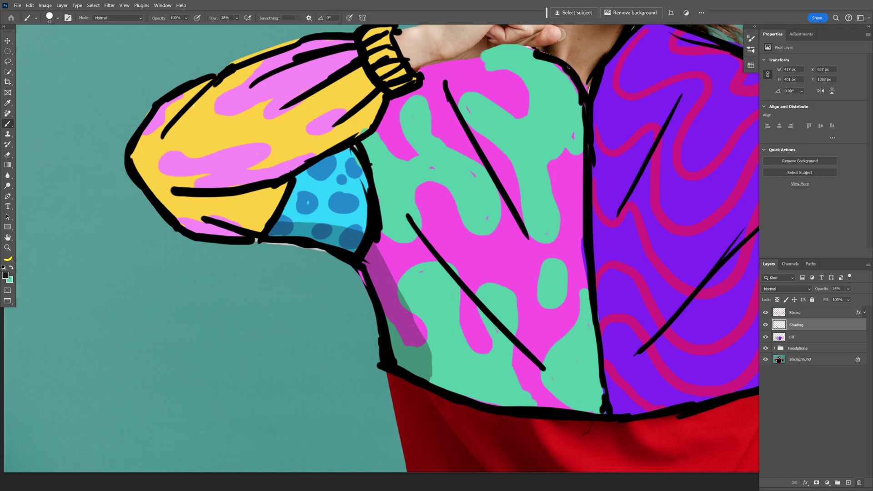
scroll(441, 183, down, 4)
scroll(453, 181, up, 2)
mouse_move(414, 335)
mouse_down()
mouse_move(466, 361)
mouse_move(396, 326)
mouse_up()
mouse_move(409, 282)
mouse_down()
mouse_move(352, 290)
mouse_move(356, 296)
mouse_up()
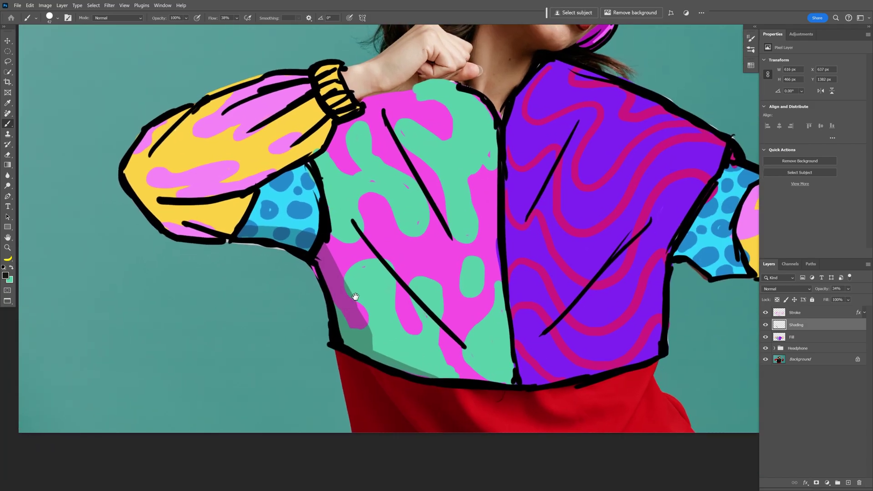
- Shade the underside of the yellow and pink sleeve beside the green panel and the upper edge of its blue section
drag(335, 185, 416, 213)
drag(396, 196, 241, 243)
mouse_move(282, 236)
mouse_down()
mouse_move(352, 260)
mouse_move(326, 254)
mouse_up()
drag(303, 241, 453, 171)
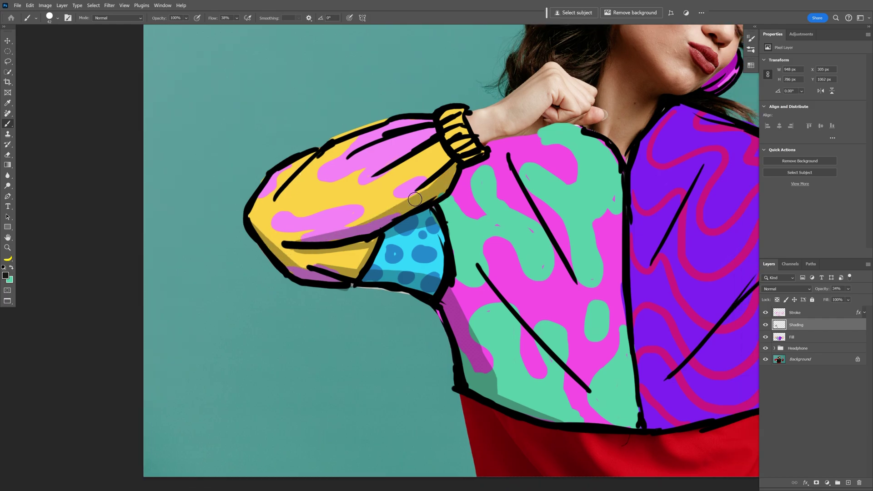
- Brush shading along the fold lines, the purple panel's edges and the other sleeve to complete the jacket's shadows
drag(430, 134, 380, 166)
mouse_move(561, 177)
mouse_down()
mouse_move(529, 197)
mouse_move(439, 128)
mouse_up()
drag(332, 242, 318, 154)
drag(354, 136, 255, 179)
mouse_move(250, 165)
mouse_down()
mouse_move(335, 129)
mouse_move(248, 76)
mouse_up()
mouse_move(321, 214)
mouse_down()
mouse_move(351, 370)
mouse_move(426, 366)
mouse_up()
drag(539, 210, 446, 309)
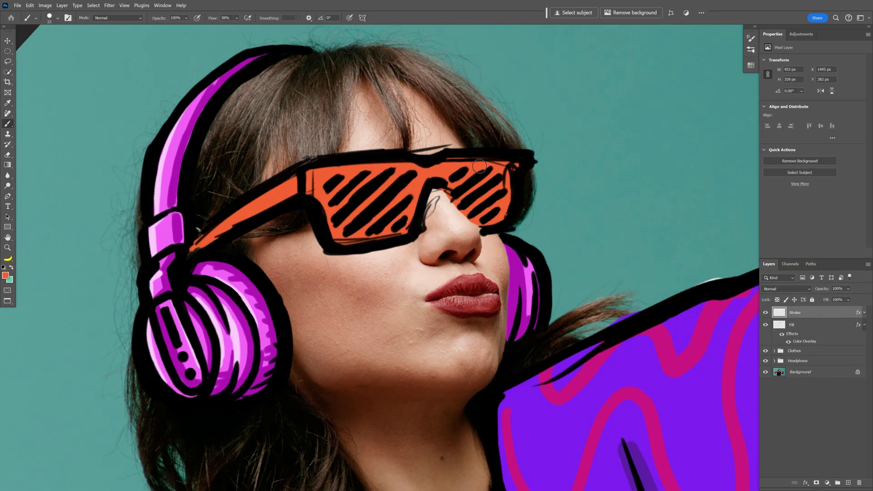
- Erase stray outline strokes at the sunglasses' outer frame corner and around the lens slats on the Stroke layer
key(e)
drag(527, 160, 553, 159)
mouse_move(516, 166)
mouse_down()
mouse_move(496, 191)
mouse_move(514, 168)
mouse_up()
mouse_move(346, 191)
mouse_down()
mouse_move(374, 236)
mouse_move(404, 223)
mouse_up()
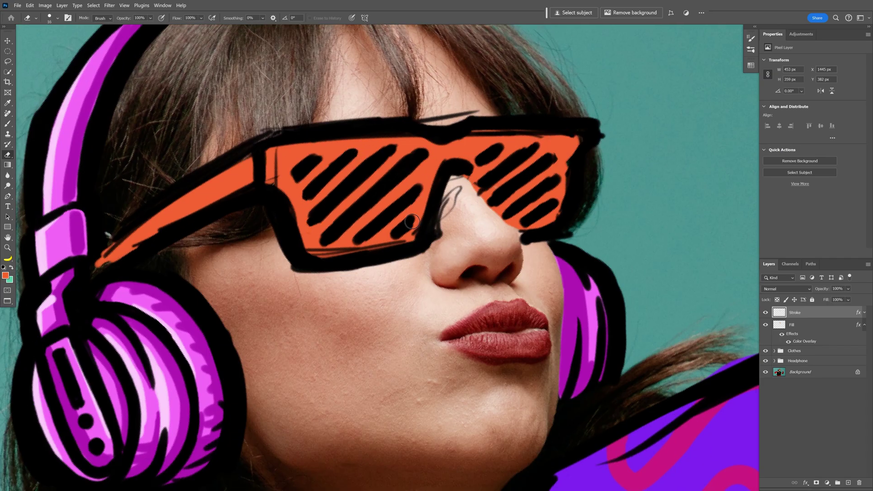
drag(480, 164, 443, 164)
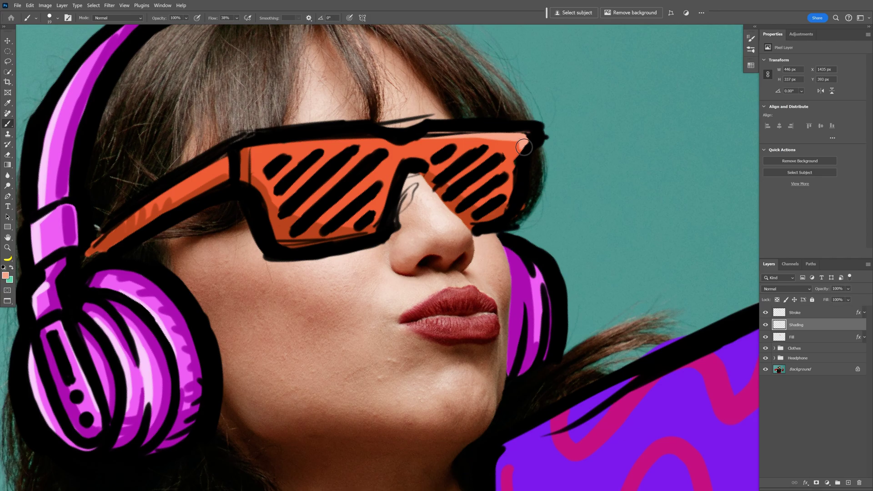
- Brush pale orange highlights onto the sunglasses' frame and collect their layers in a collapsed group named Sunglasses
drag(246, 150, 443, 150)
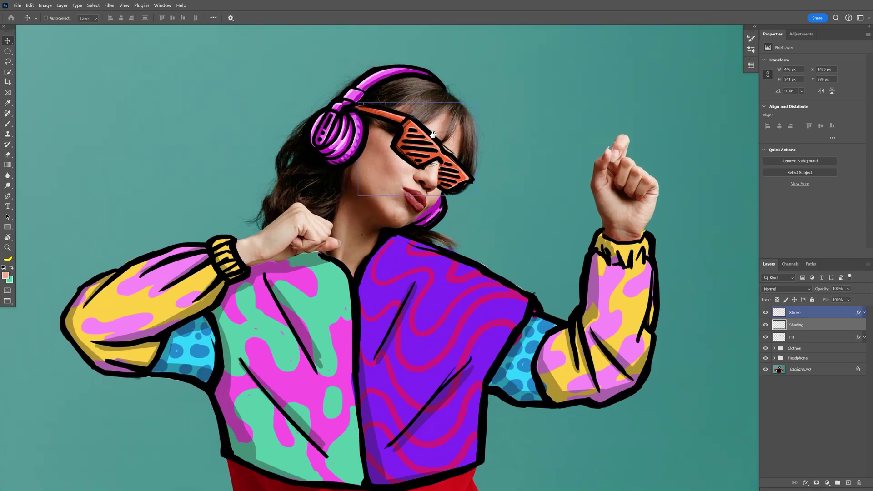
mouse_move(441, 255)
mouse_down()
mouse_move(464, 211)
mouse_move(453, 243)
mouse_up()
scroll(457, 221, down, 1)
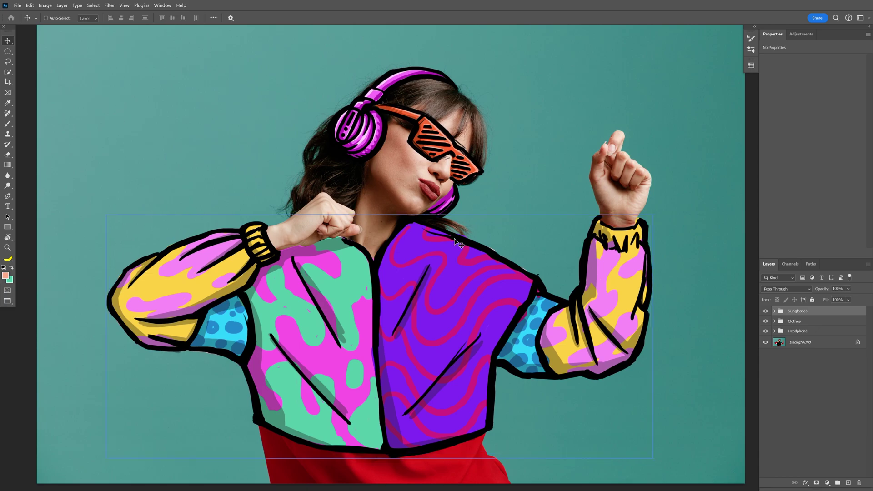